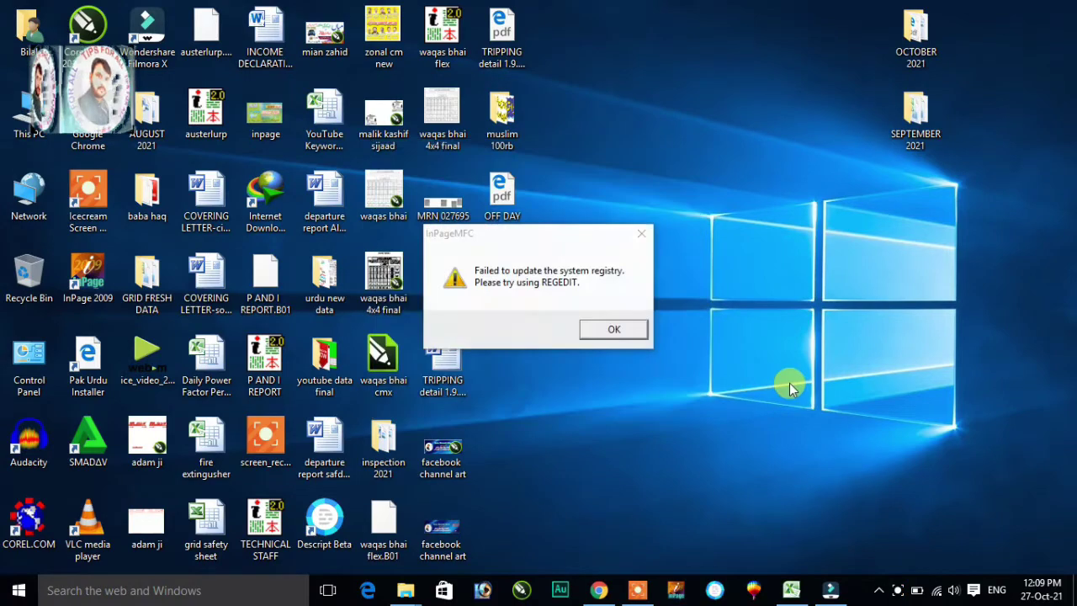
Dismiss the registry warning and create a new InPage document with the default page settings
click(610, 330)
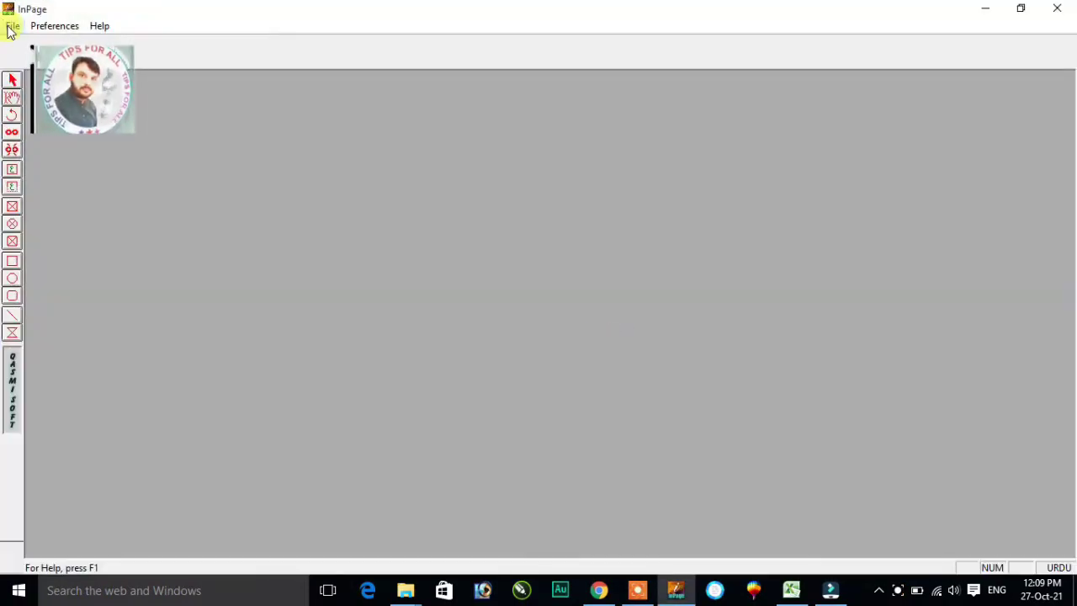
click(11, 27)
click(21, 41)
click(664, 241)
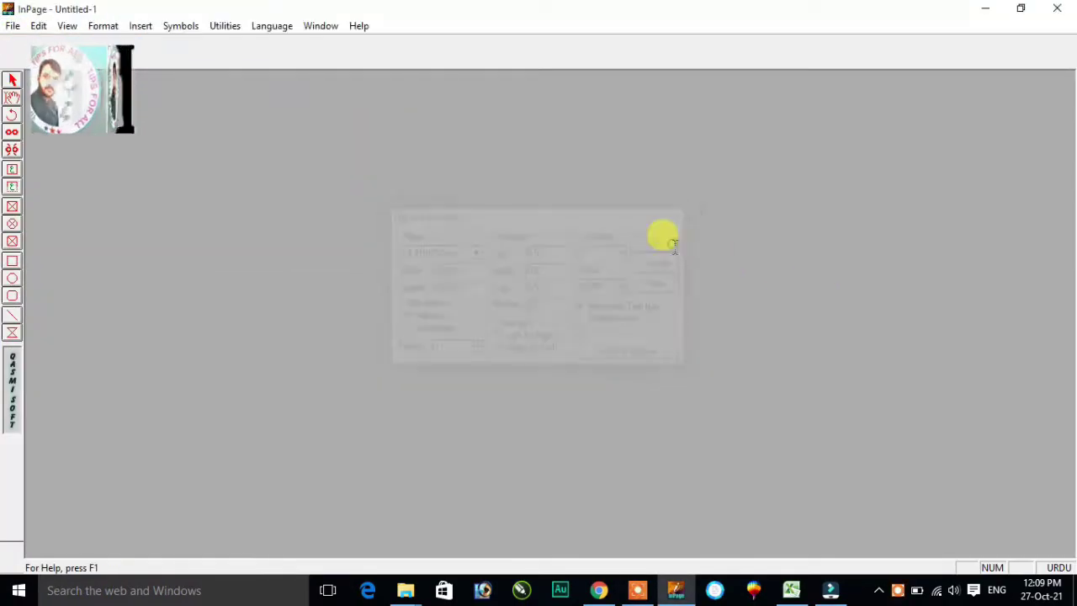
Minimise InPage and launch CorelDRAW
click(985, 9)
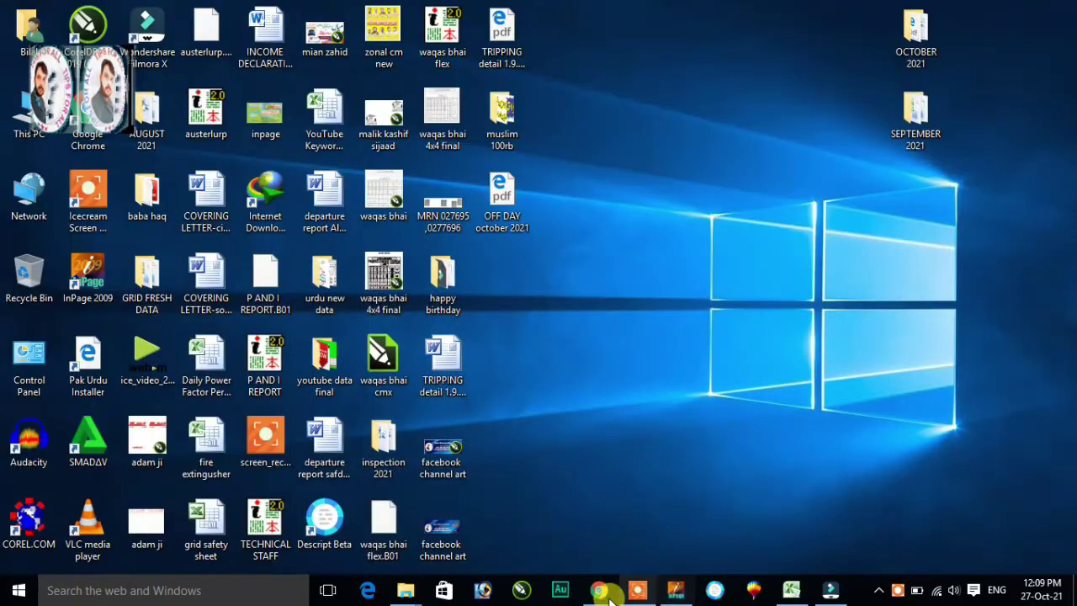
click(520, 591)
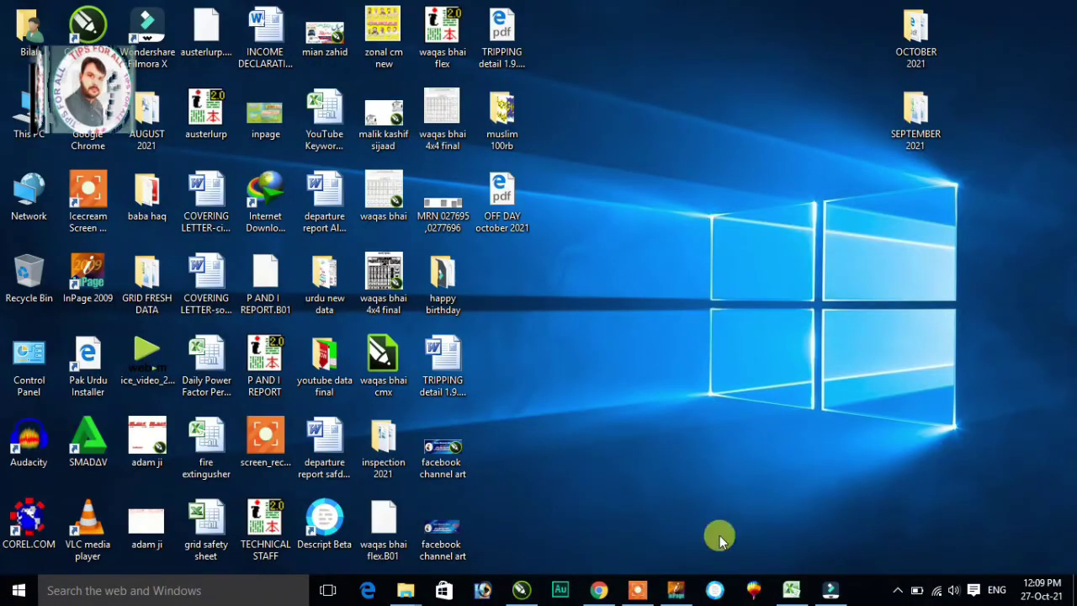
Switch back to InPage and open the document "inpage file" from the muslim 100rb folder
click(676, 590)
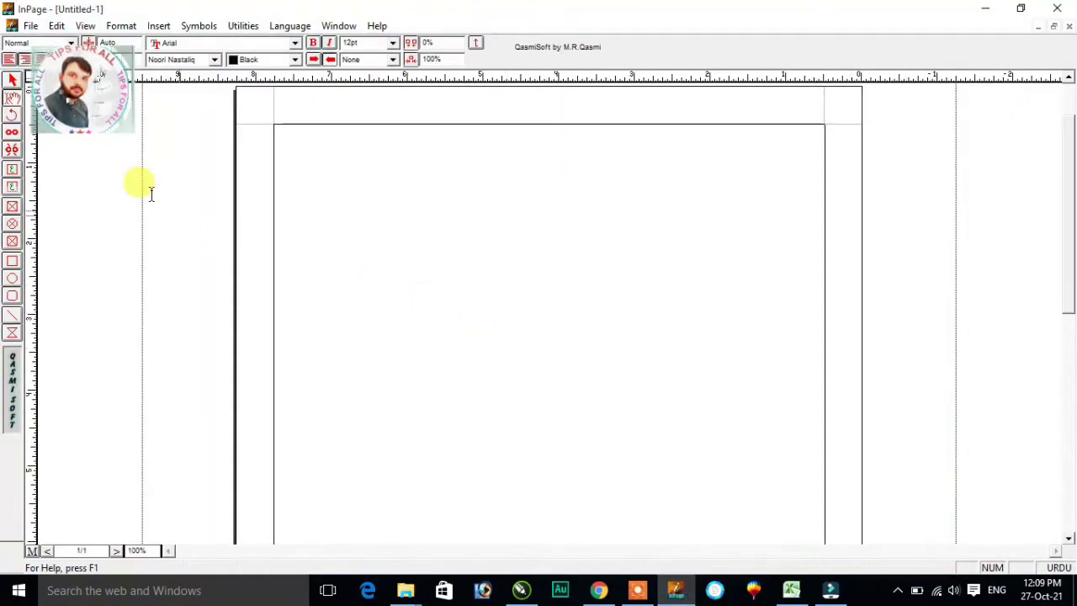
key(ctrl+o)
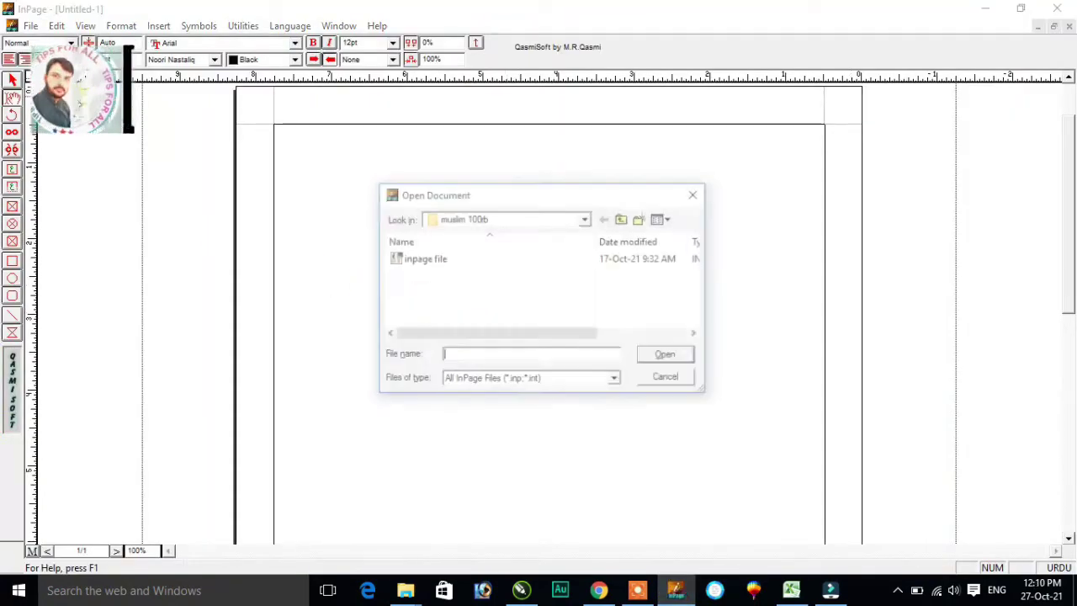
click(421, 259)
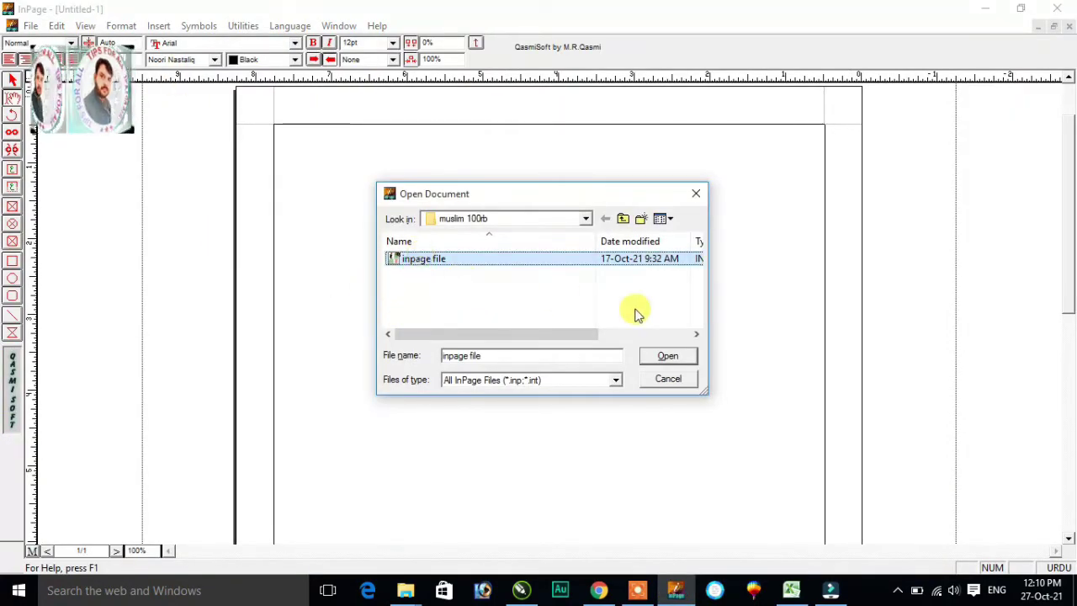
click(669, 356)
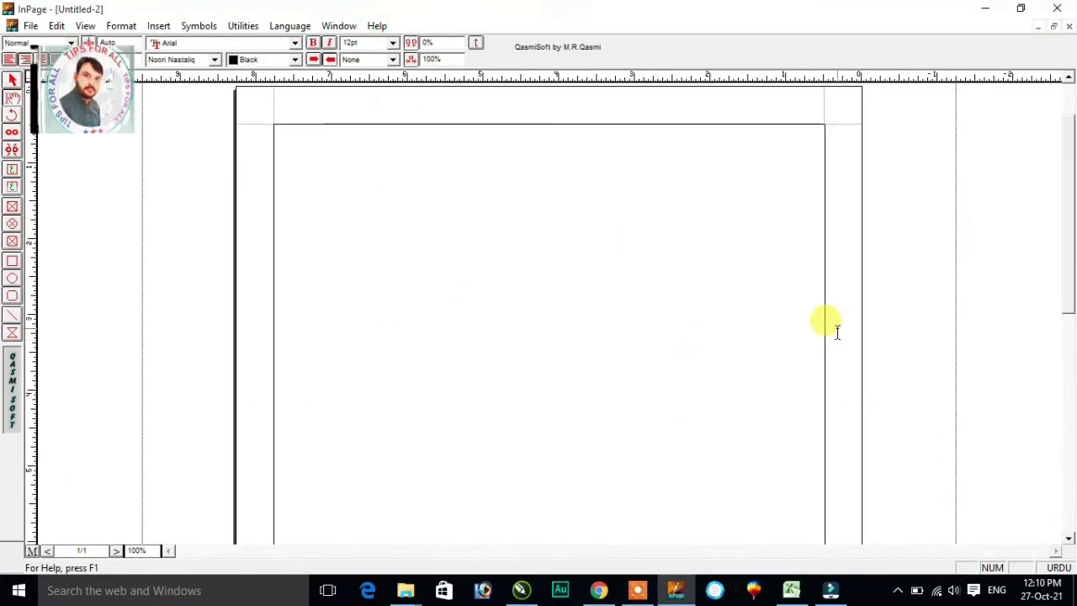
Enter the Urdu line "تمام اسٹوڈنٹس اساتذہ اور والدین کو مبارکباد" at the start of the blank Untitled-2 page
text(تمام اسٹو)
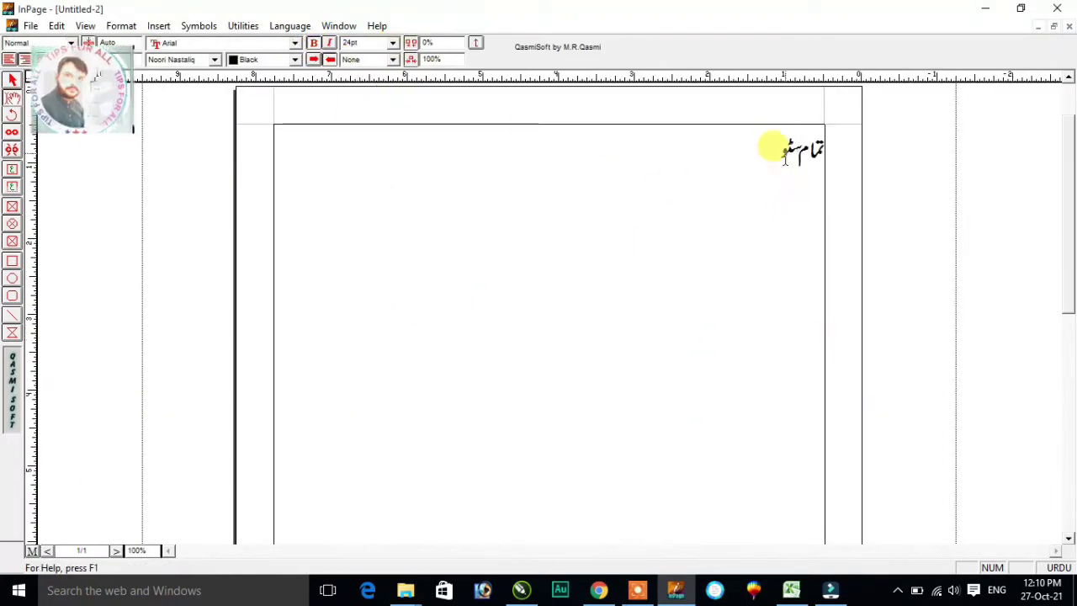
text(ڈنٹس اساتذہ اور والدین کو مبارکباد)
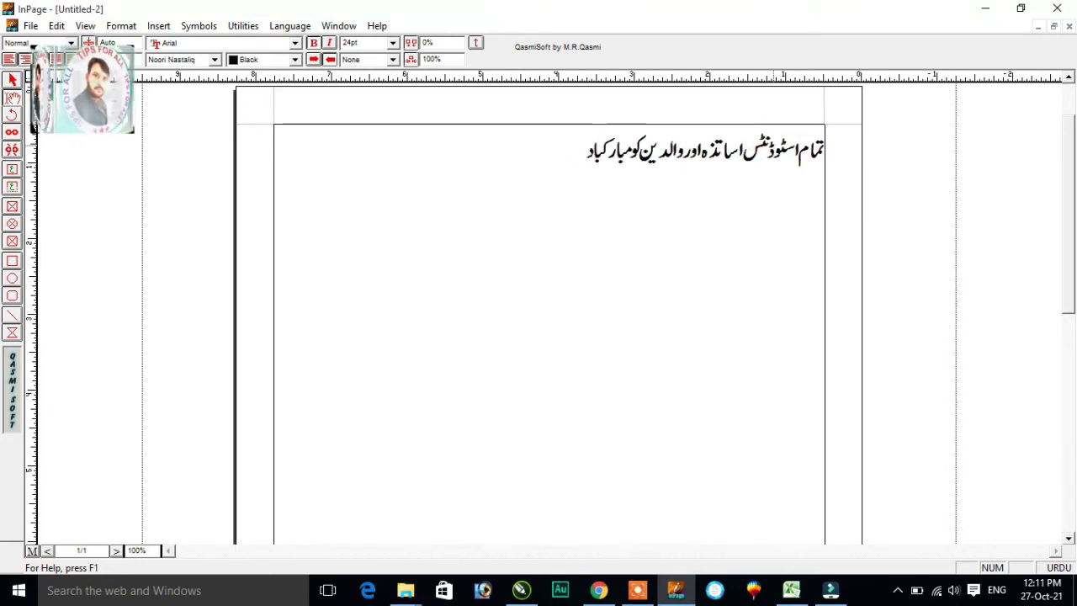
click(560, 565)
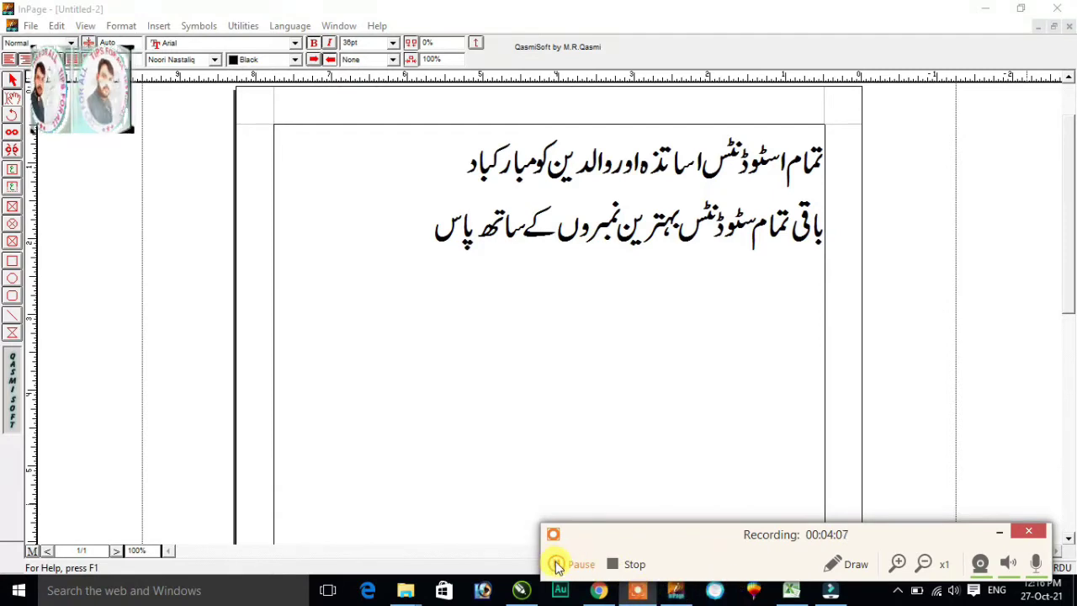
click(557, 564)
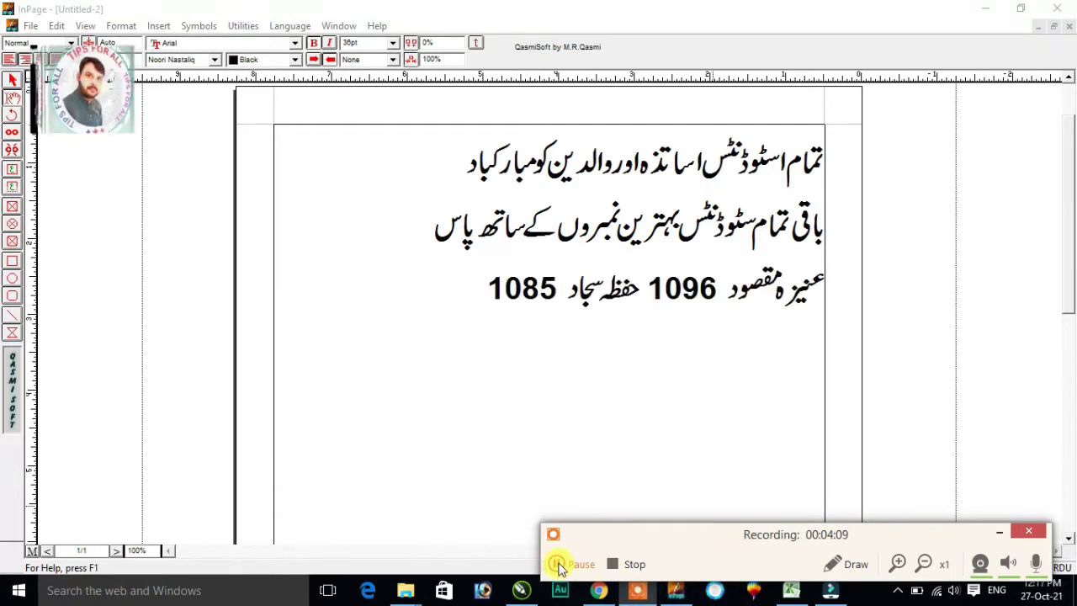
click(557, 564)
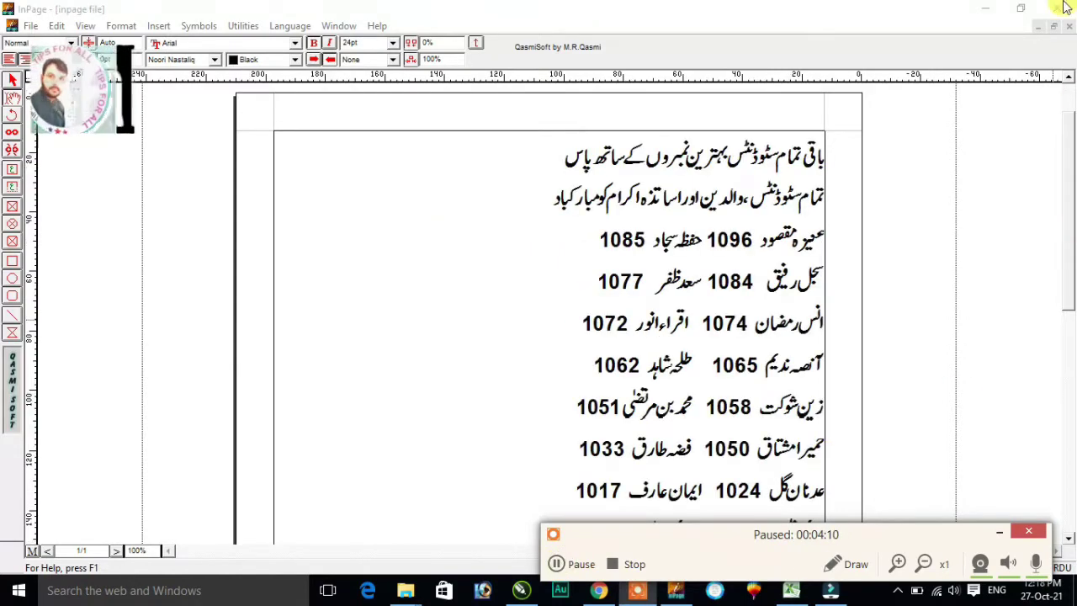
click(557, 564)
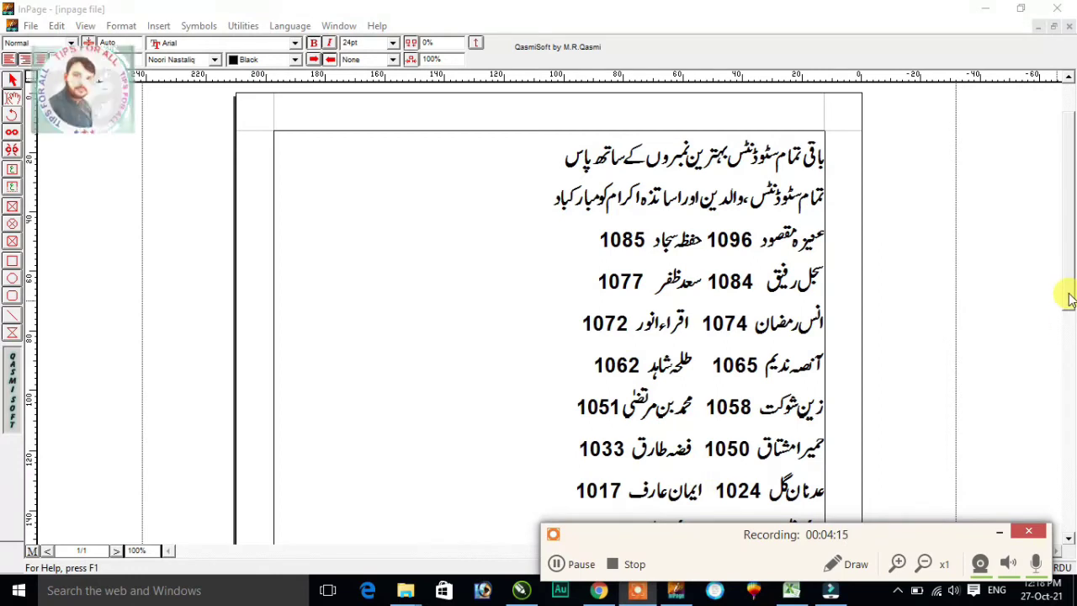
Select all objects on the page of "inpage file" with the pick tool and copy them
scroll(1067, 328, down, 2)
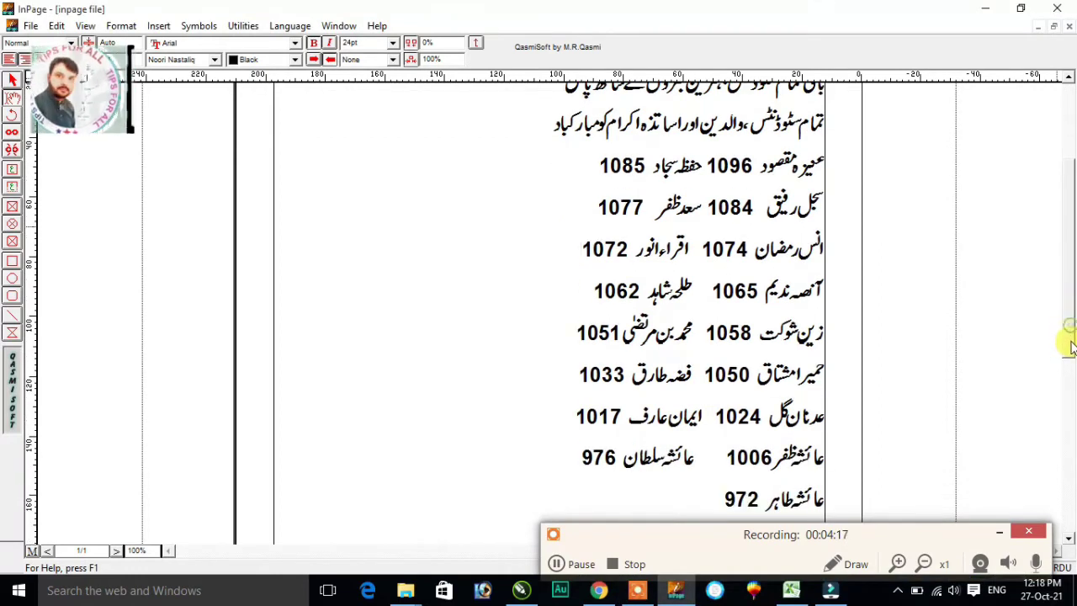
scroll(1068, 345, down, 1)
scroll(1068, 357, down, 1)
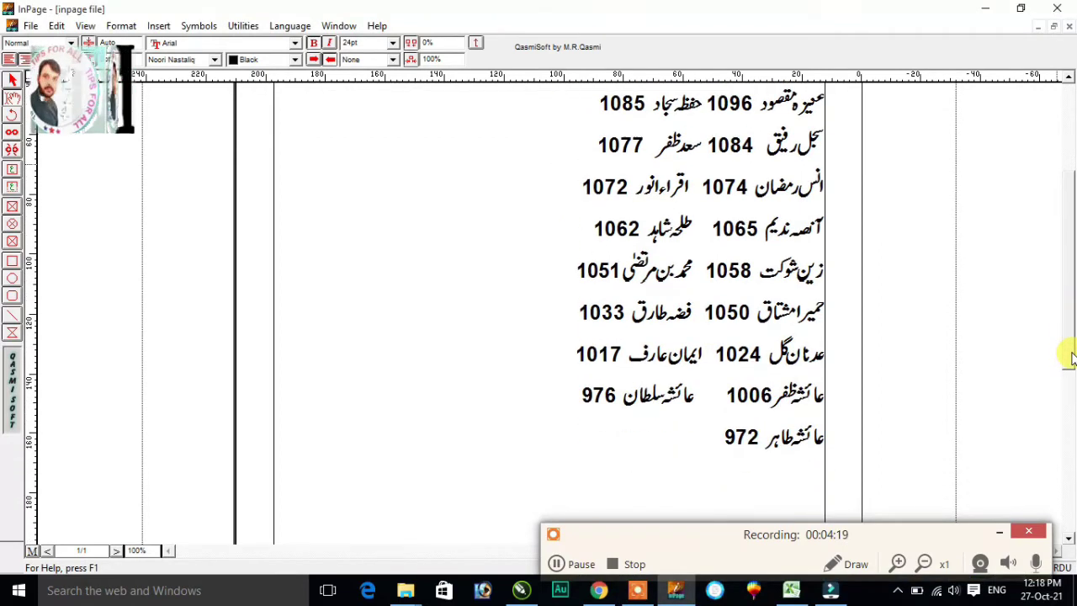
drag(1068, 357, 1068, 266)
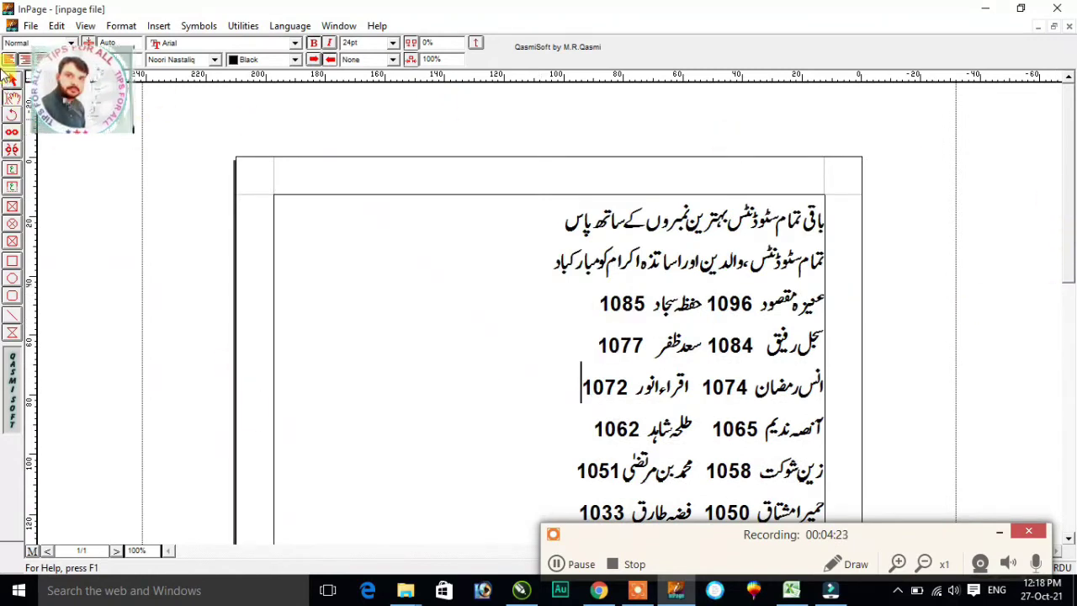
click(10, 82)
right_click(368, 221)
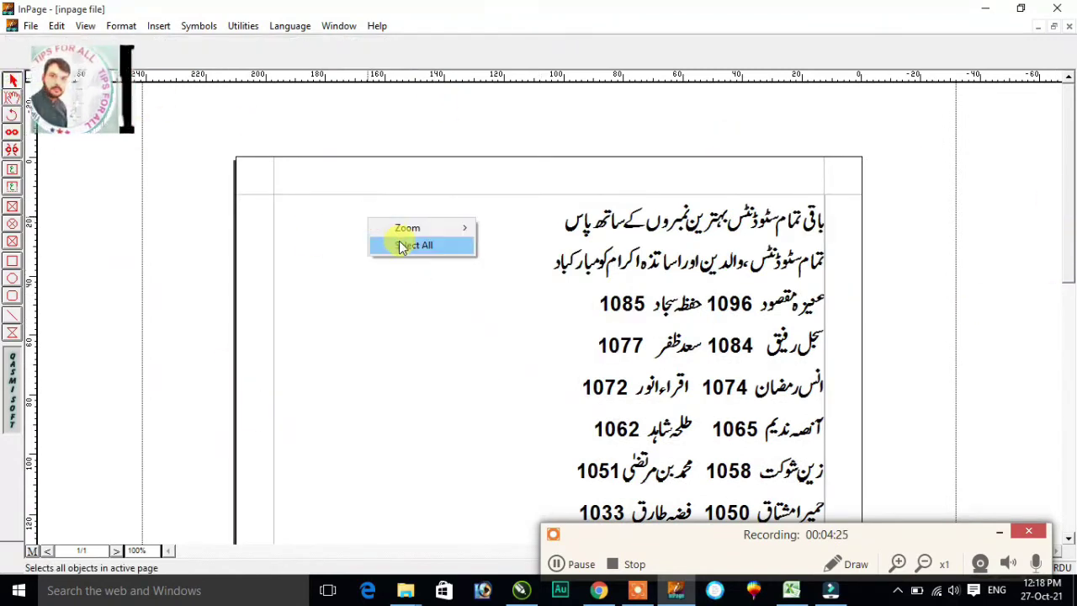
click(396, 243)
right_click(397, 242)
click(433, 308)
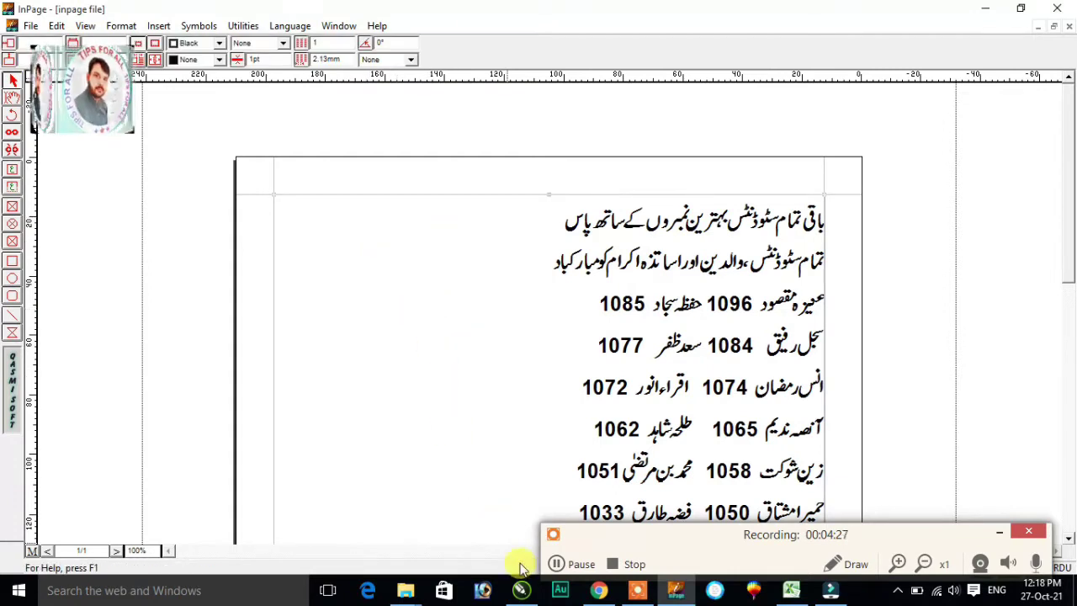
Switch to CorelDRAW and paste the copied Urdu text into the blank Untitled-1 document
click(523, 590)
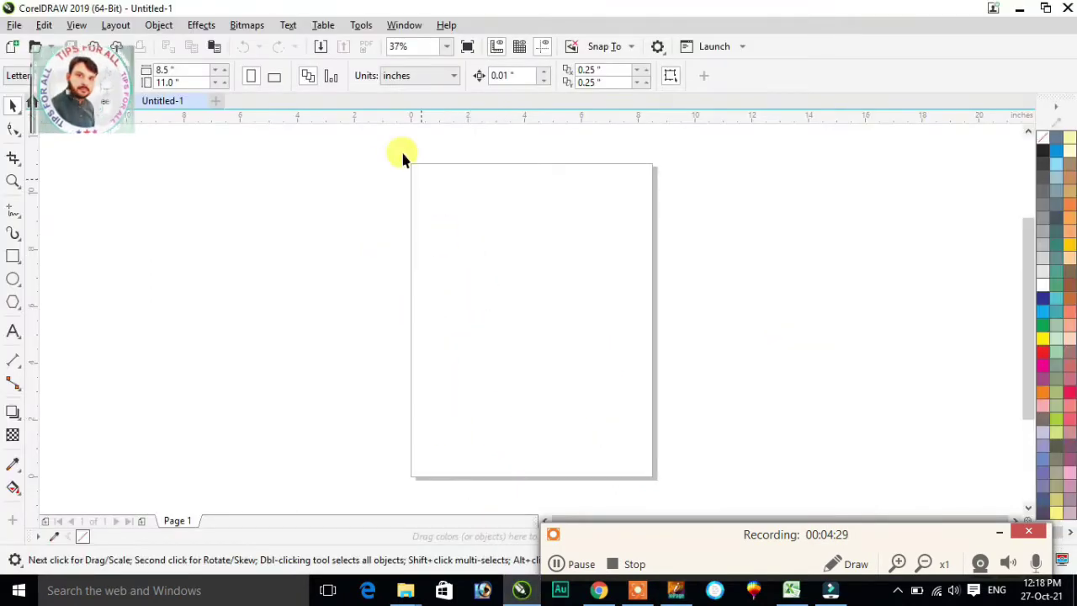
right_click(317, 160)
click(360, 278)
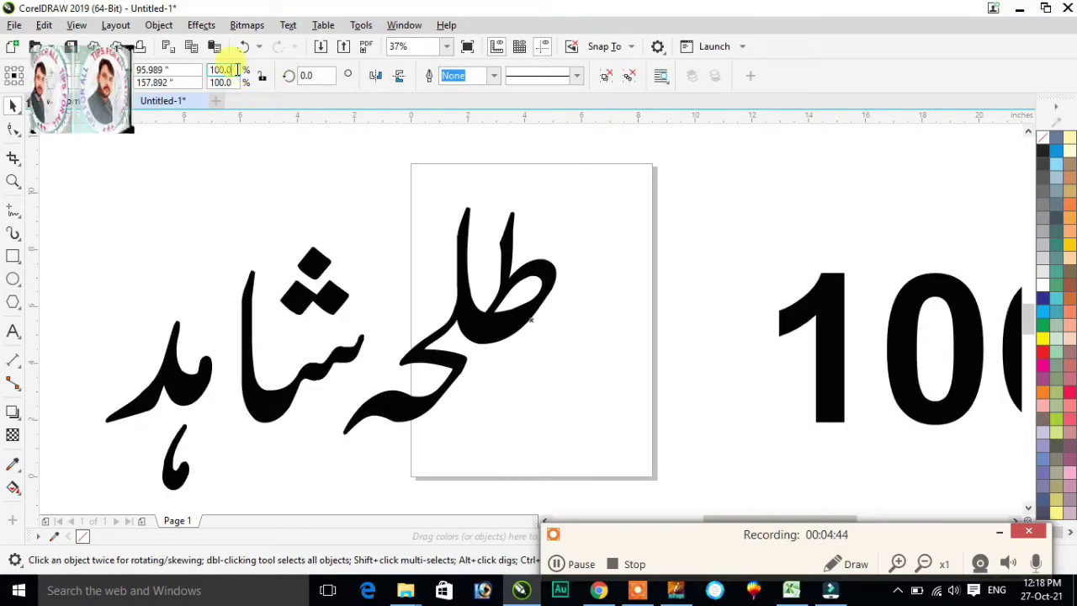
Scale the pasted Urdu text group down to 2% of its size
drag(237, 70, 193, 69)
text(2)
key(Tab)
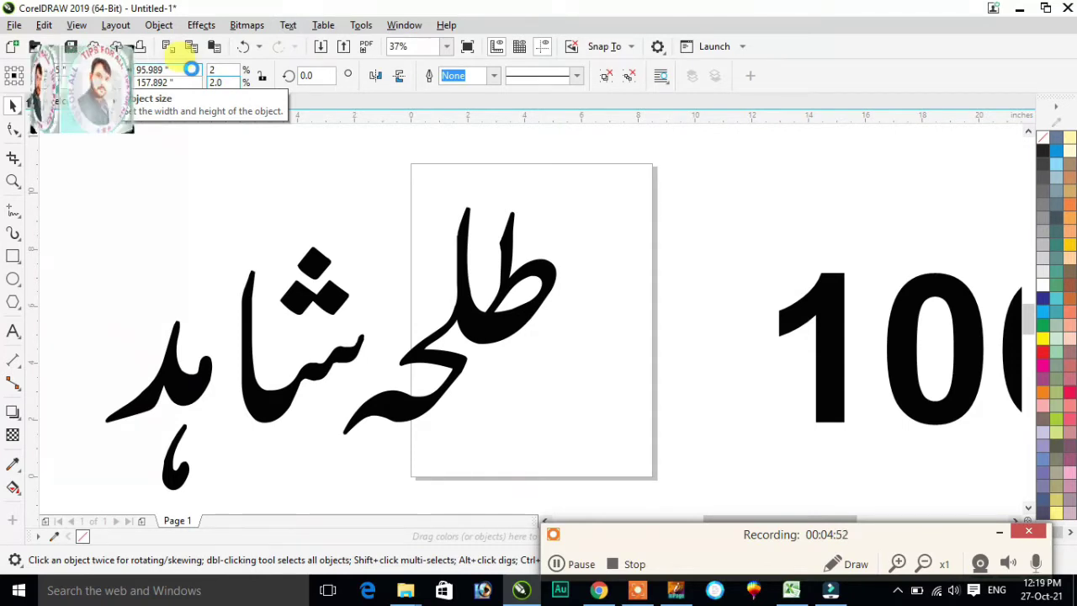
key(Return)
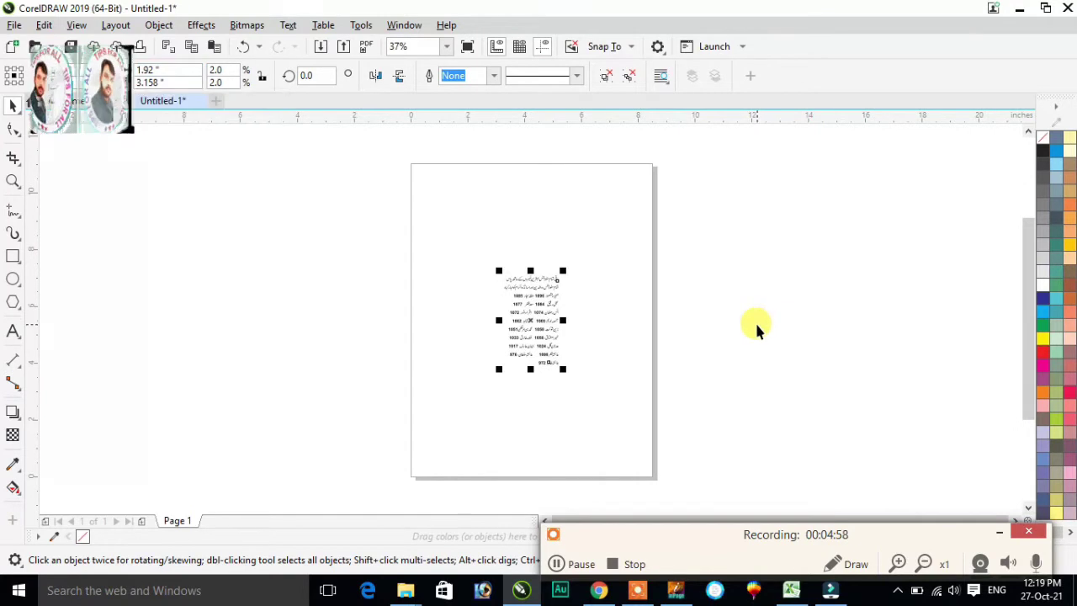
Ungroup the pasted text and weld all letters of the first Urdu heading line into one object
key(z)
drag(452, 250, 593, 310)
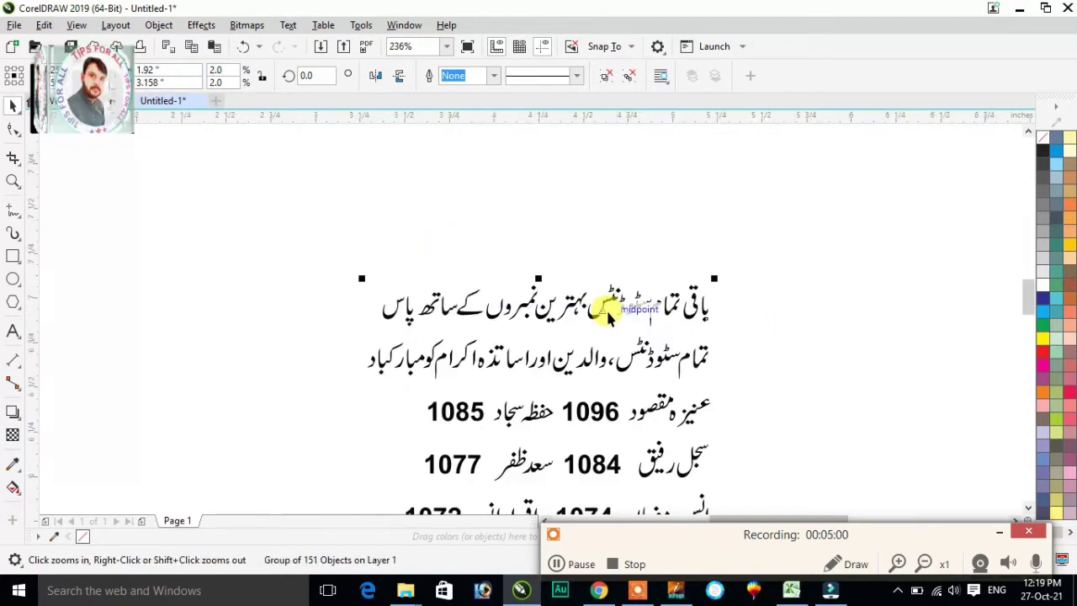
drag(281, 243, 756, 353)
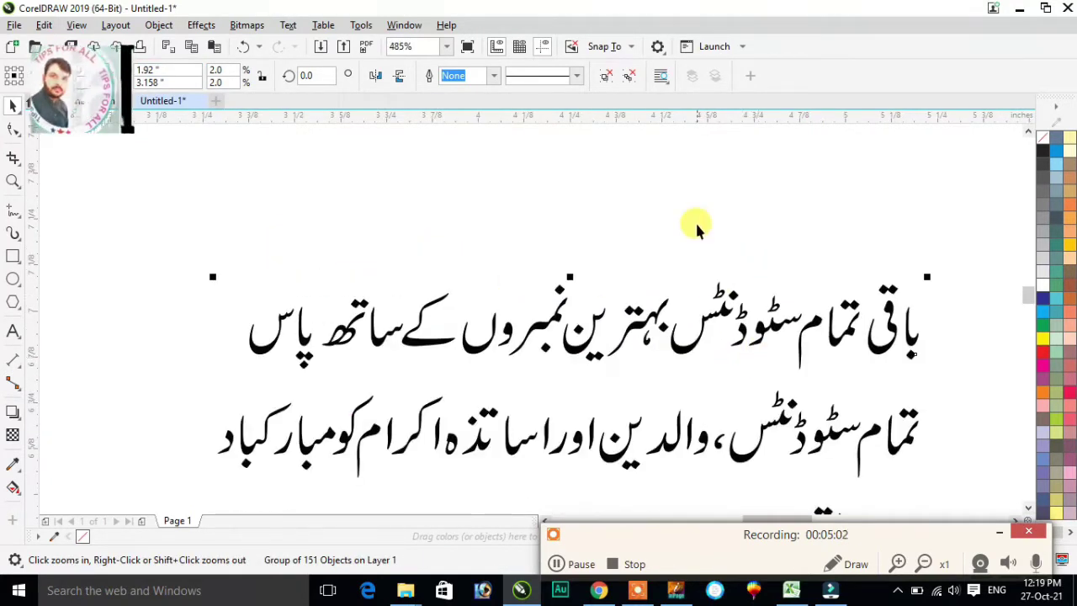
key(space)
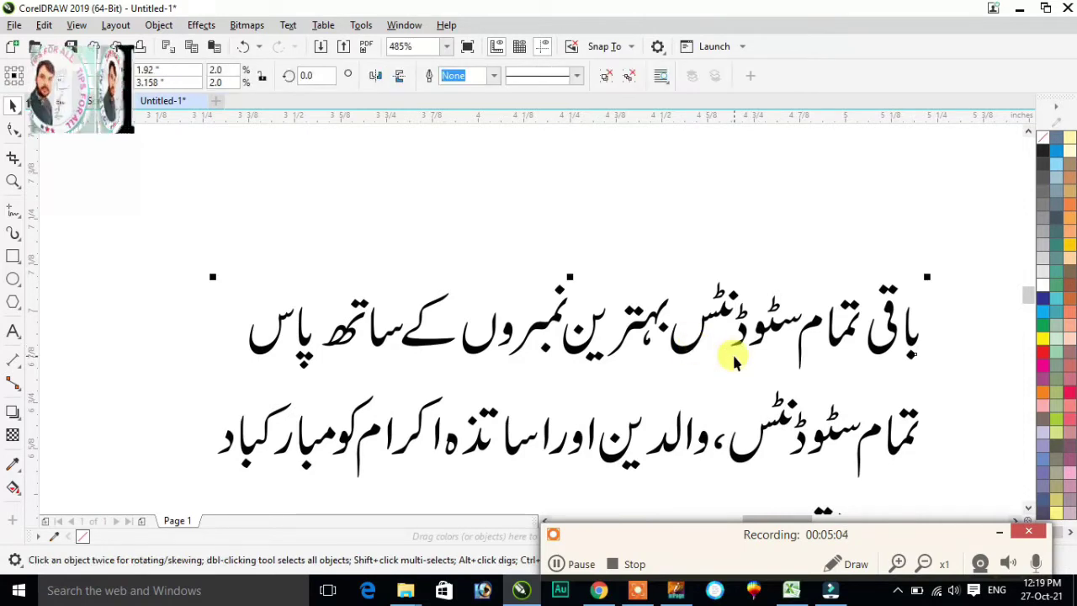
drag(962, 248, 190, 377)
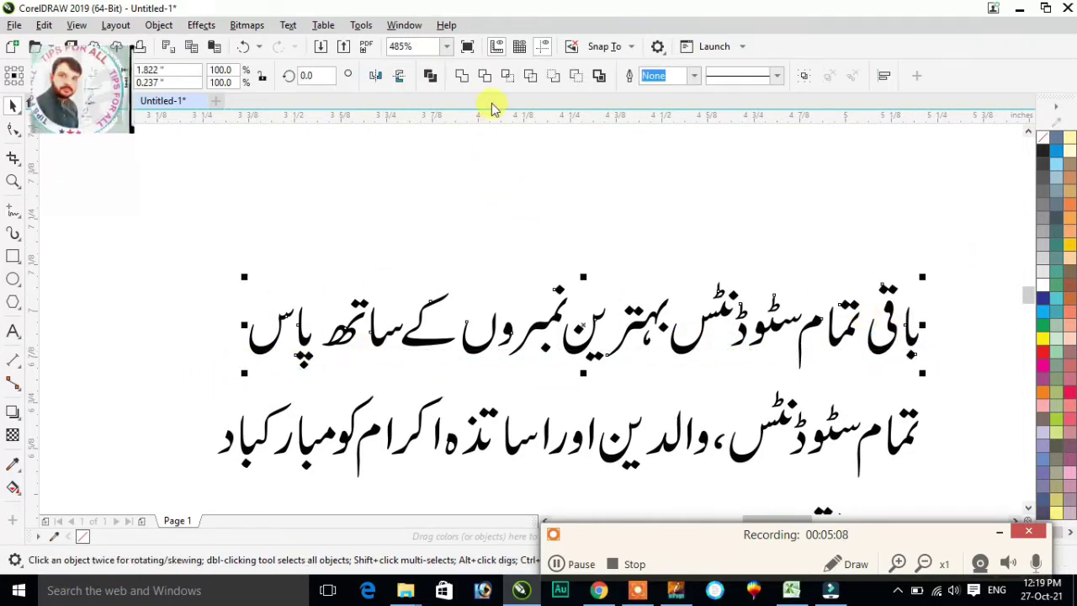
click(461, 79)
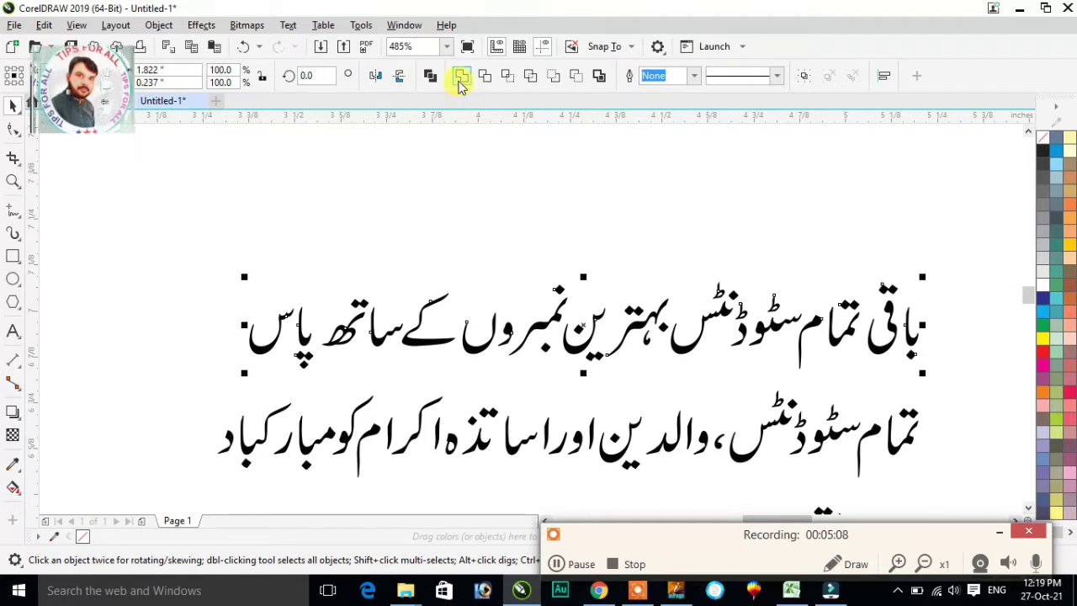
Weld all letters of the second Urdu heading line into one object
click(1032, 511)
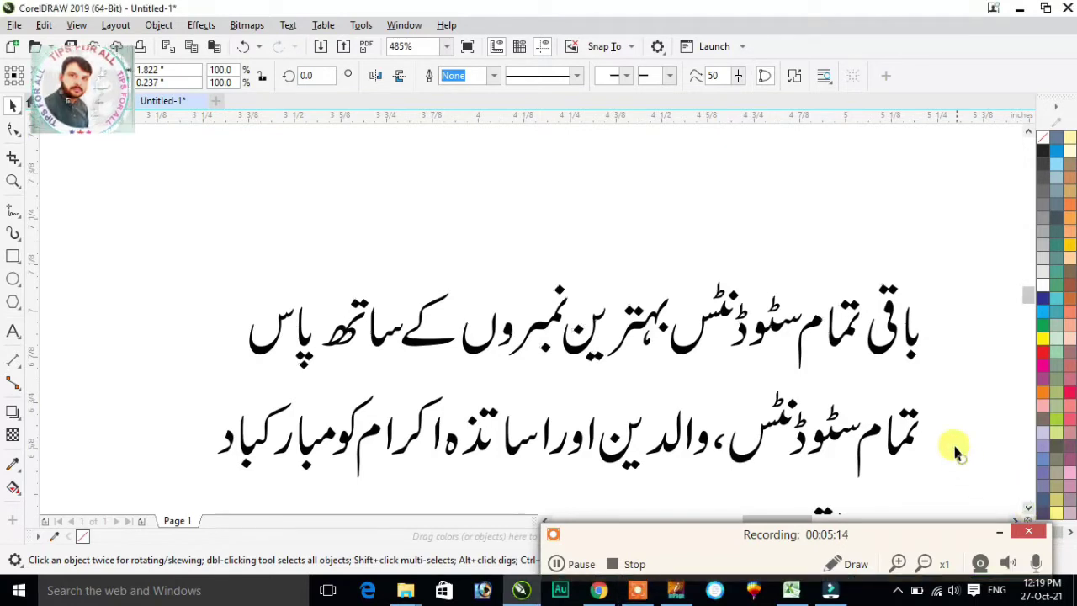
drag(960, 372, 168, 481)
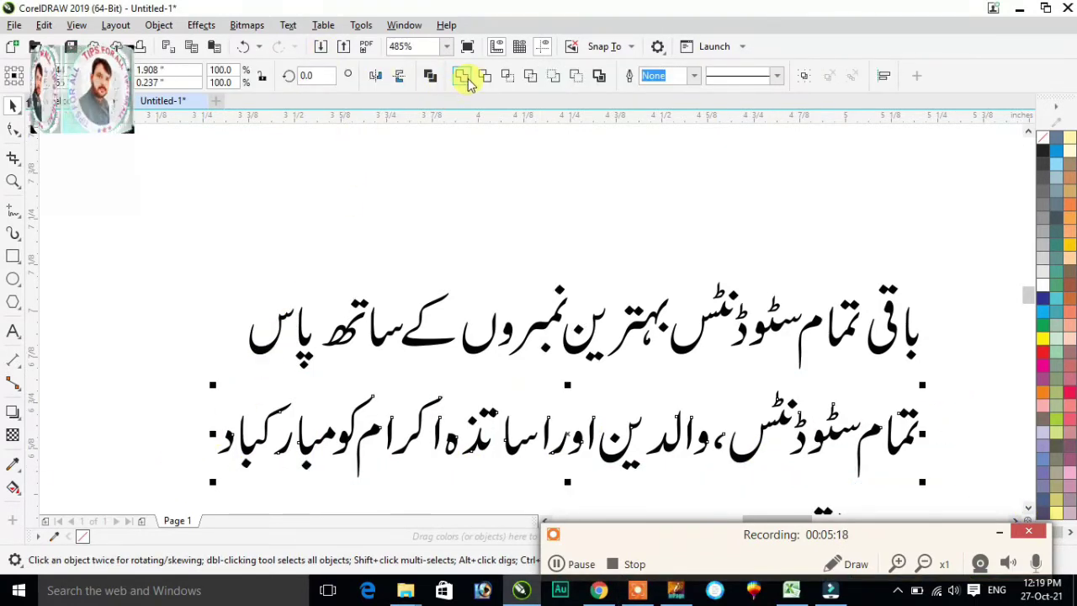
click(463, 77)
Move the first heading line upward and place the second directly below it, separated from the list of names and marks
click(579, 349)
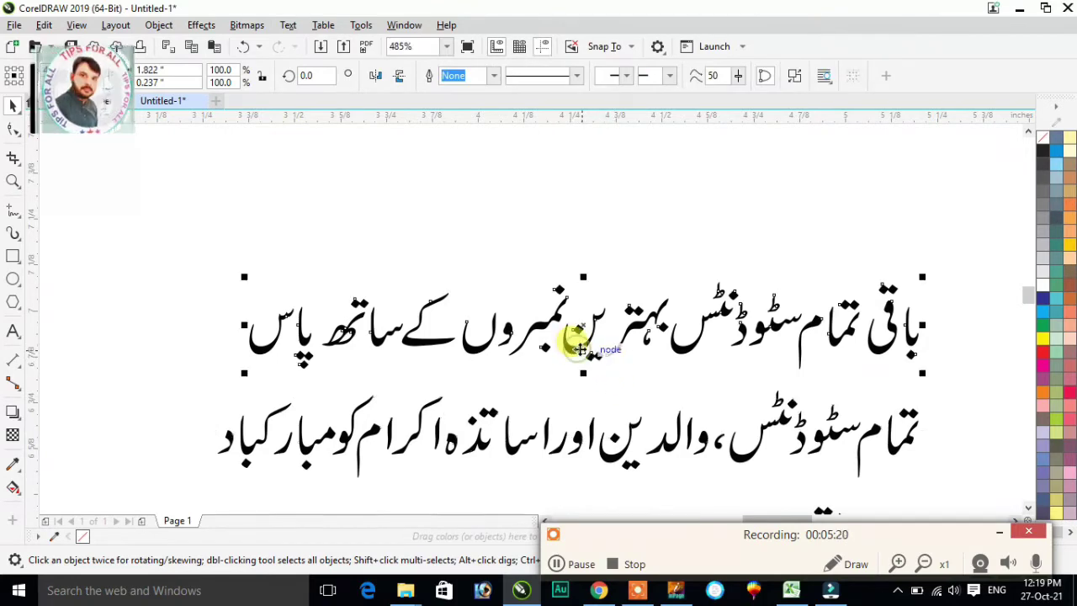
drag(579, 348, 573, 235)
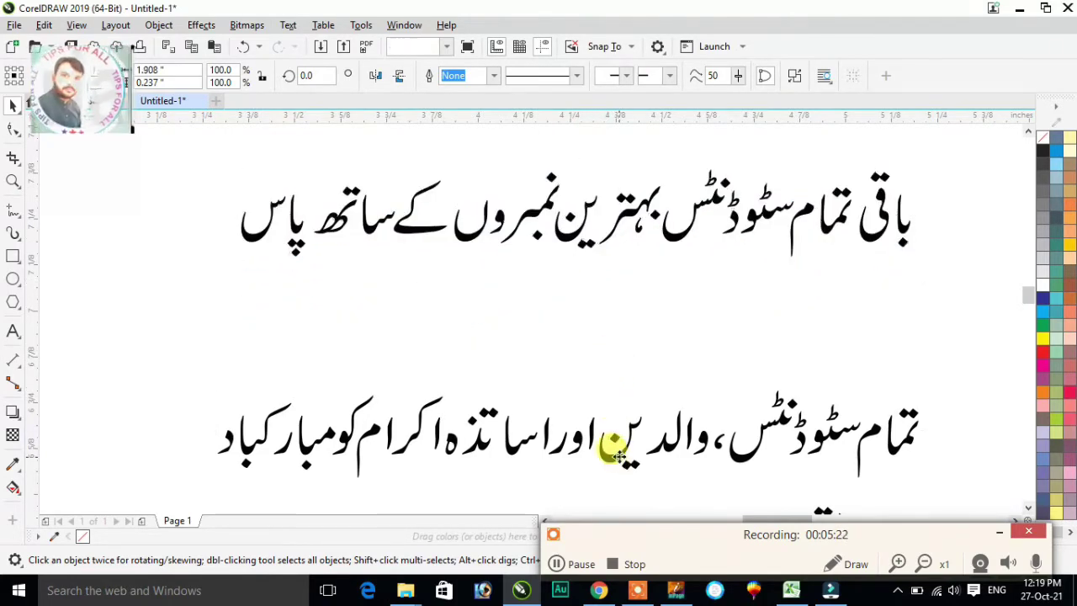
drag(618, 454, 608, 311)
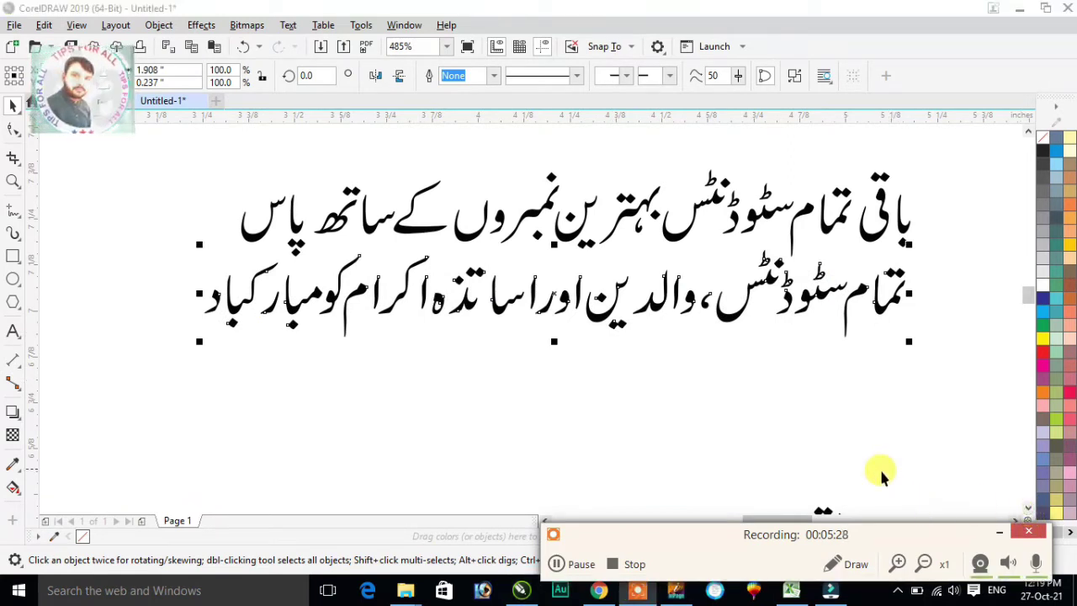
click(915, 433)
scroll(938, 452, down, 3)
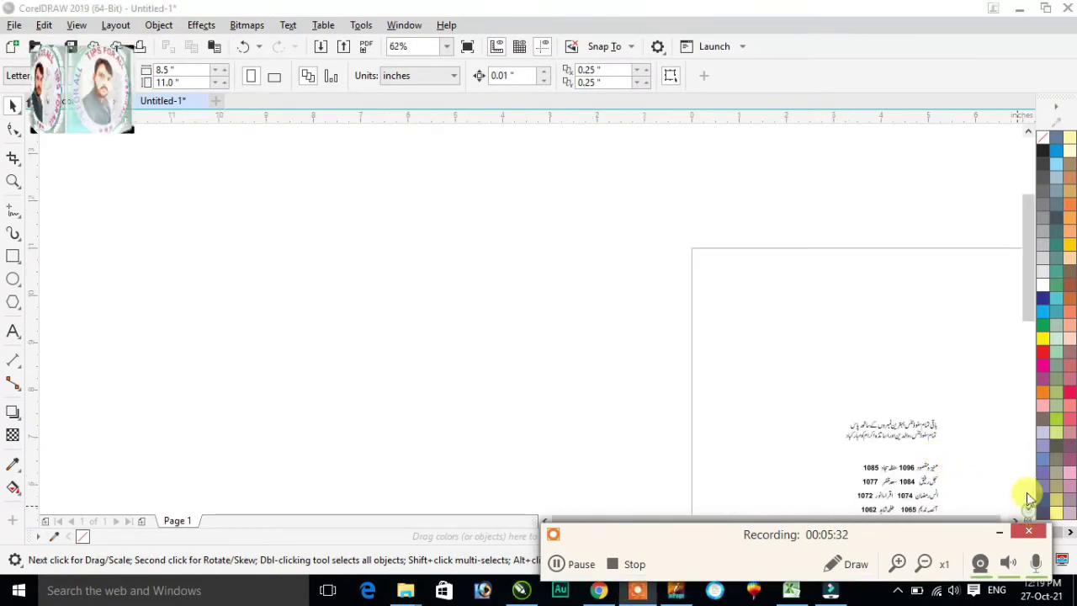
drag(1027, 301, 1031, 357)
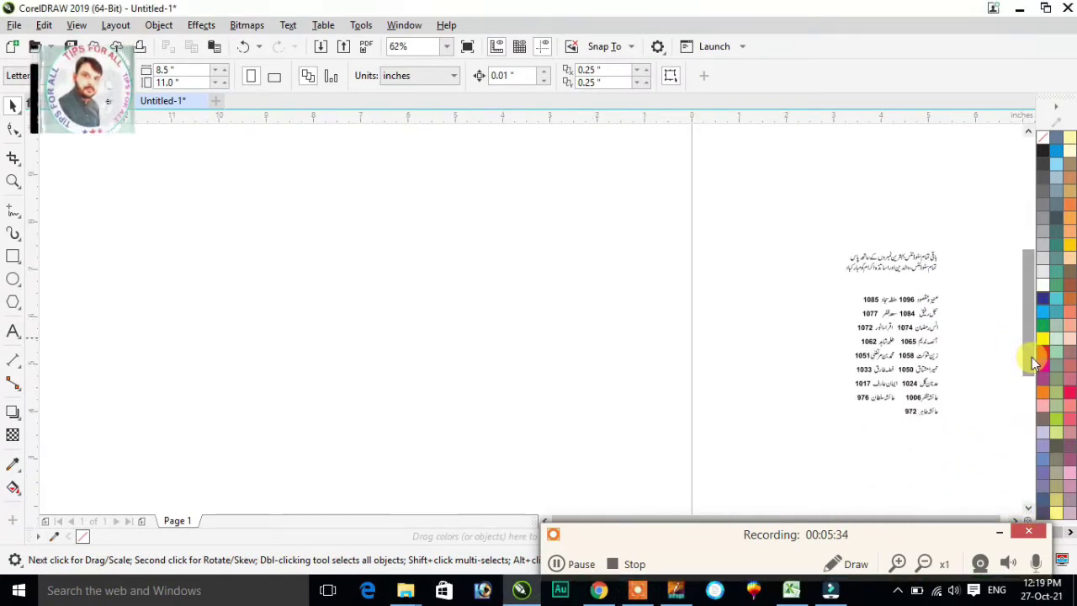
Nudge the first name of the list closer to its mark 1096 and weld the name and number into one object
scroll(839, 311, down, 1)
key(F2)
drag(815, 287, 928, 349)
drag(335, 192, 673, 262)
click(677, 195)
drag(695, 174, 552, 249)
key(z)
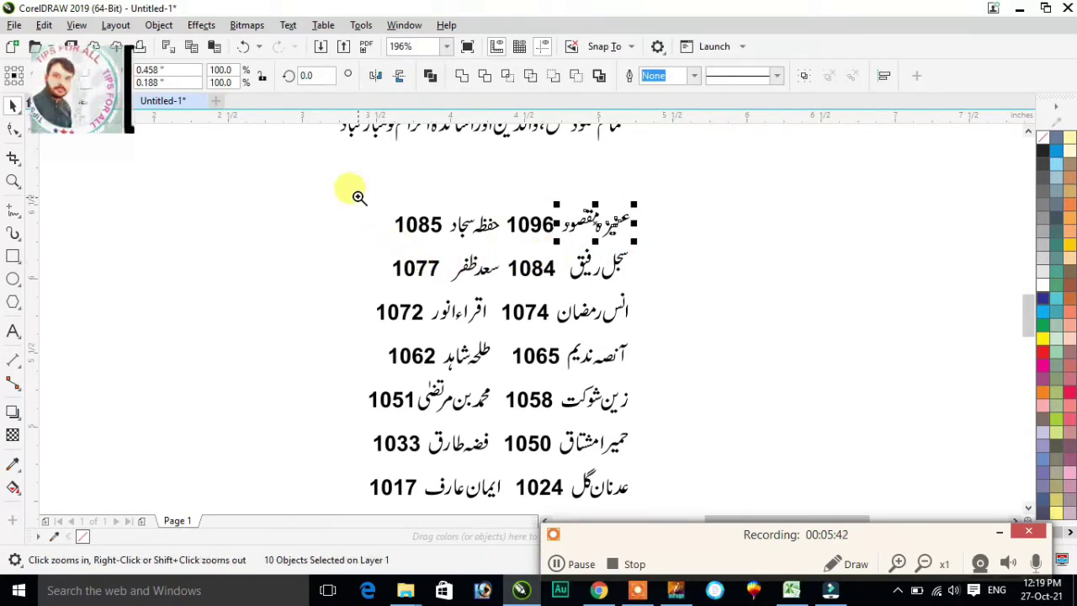
drag(356, 195, 717, 250)
key(space)
drag(841, 233, 698, 378)
click(853, 233)
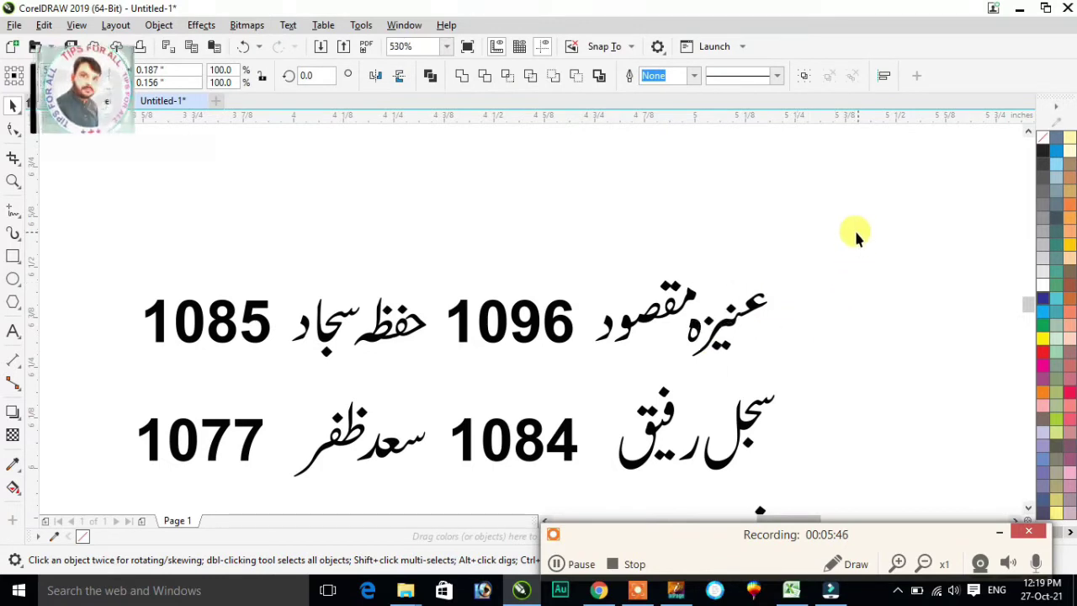
drag(832, 236, 678, 379)
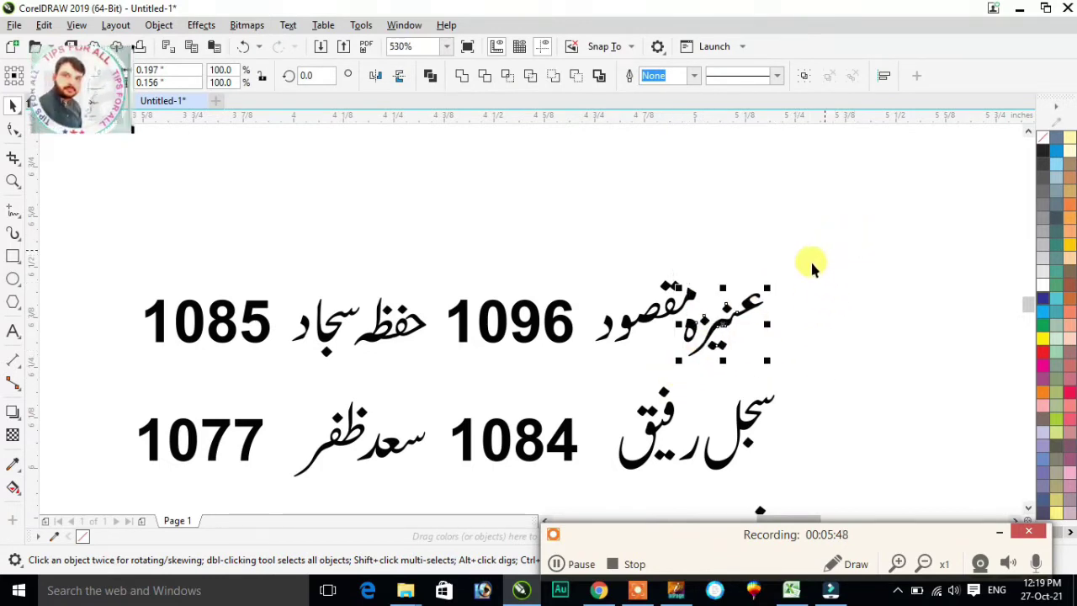
drag(822, 249, 579, 366)
key(ctrl+Left)
key(ctrl+Left)
key(ctrl+Left)
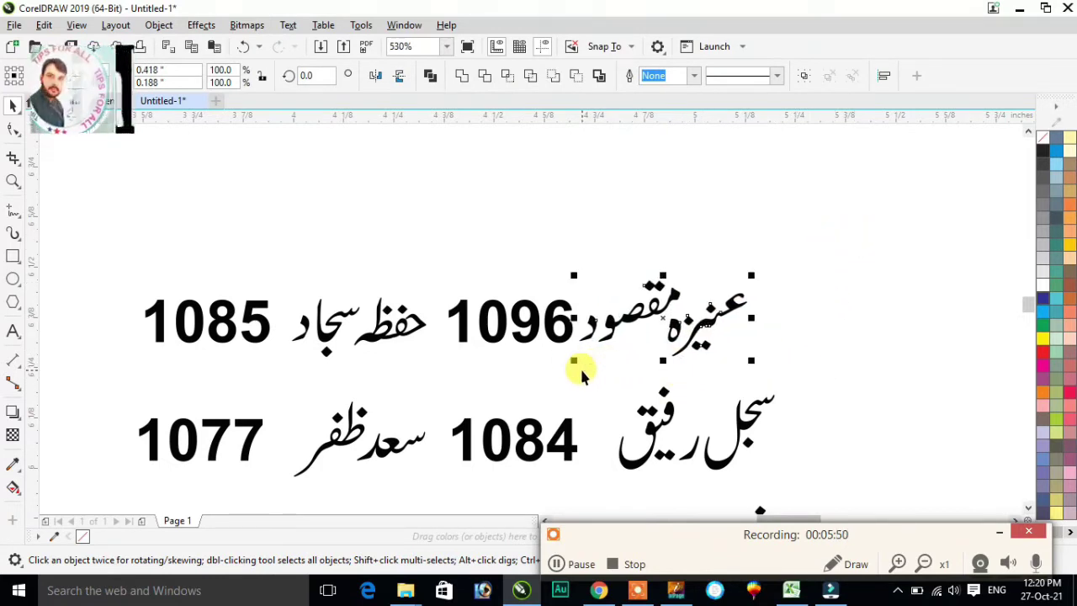
drag(799, 245, 436, 377)
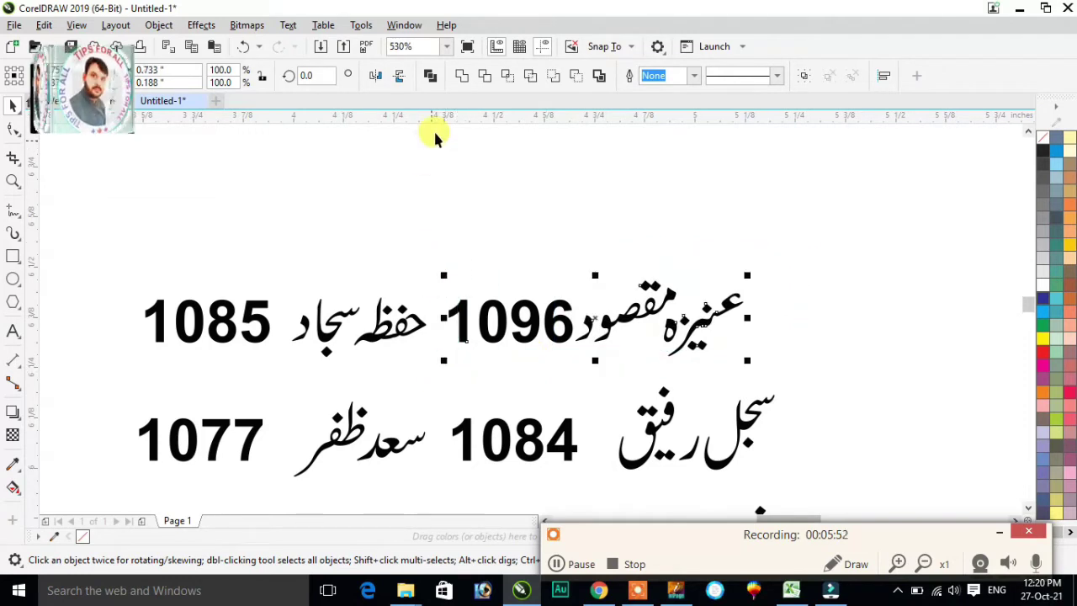
click(461, 76)
Shift the second name in the top row closer to its mark 1085 and weld both into one object
drag(424, 270, 344, 365)
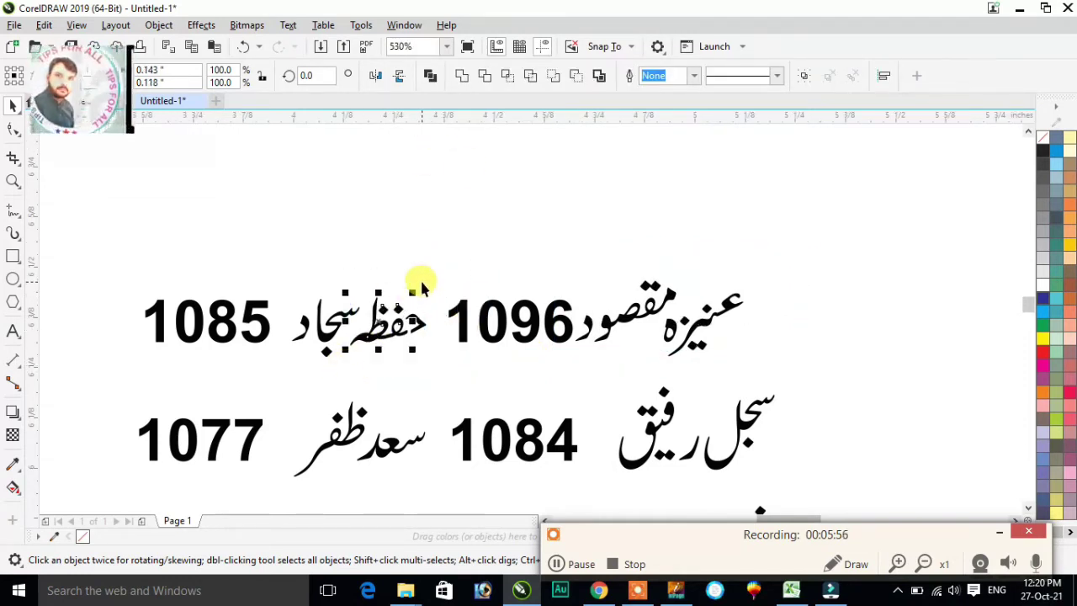
key(ctrl+z)
drag(430, 267, 344, 361)
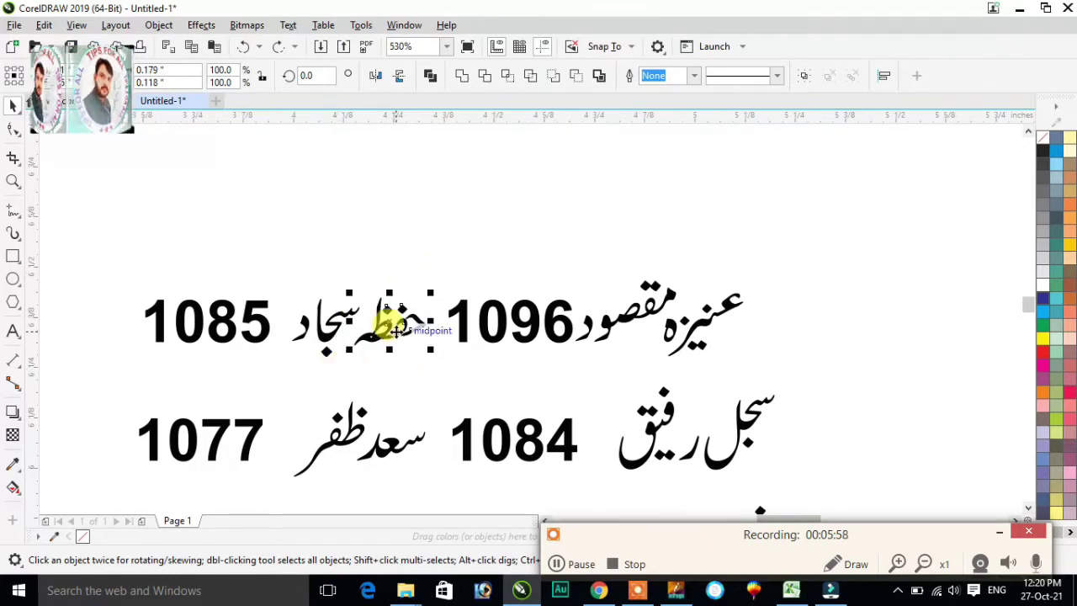
drag(431, 280, 289, 378)
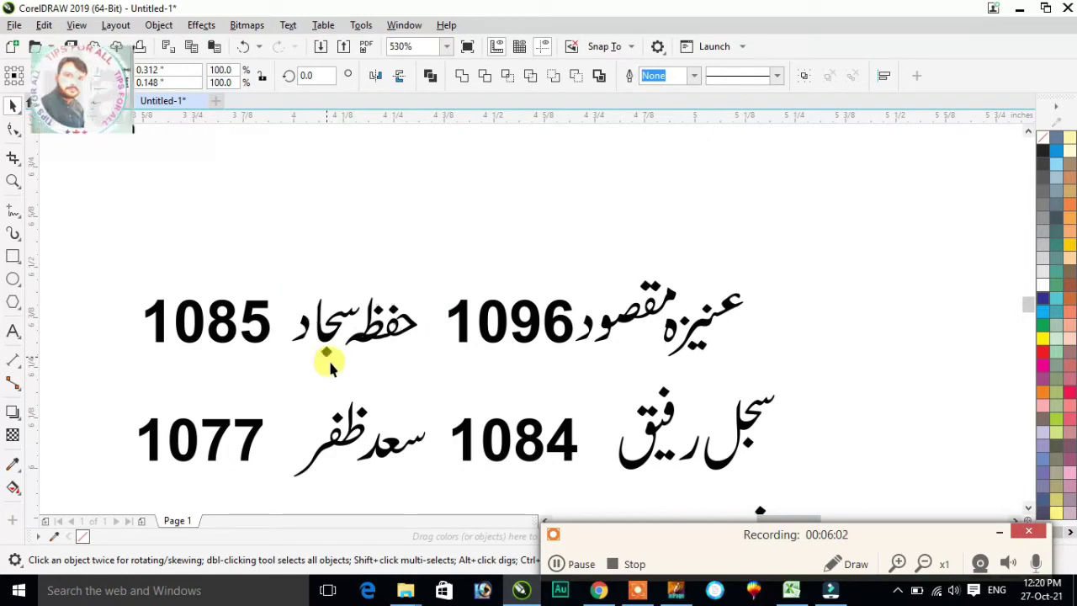
key(Left)
scroll(345, 353, left, 3)
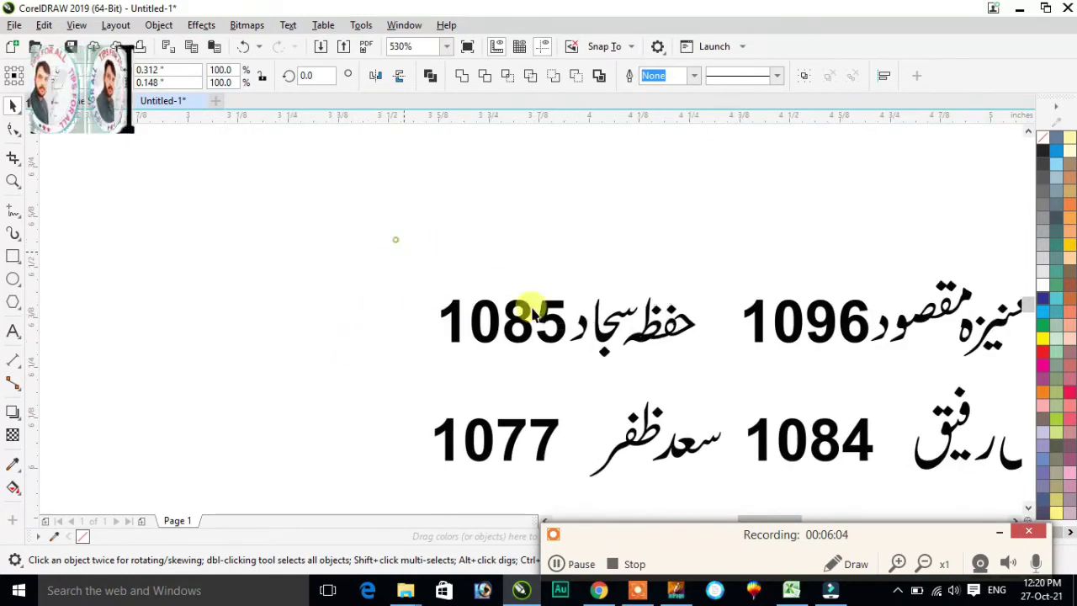
drag(532, 313, 735, 364)
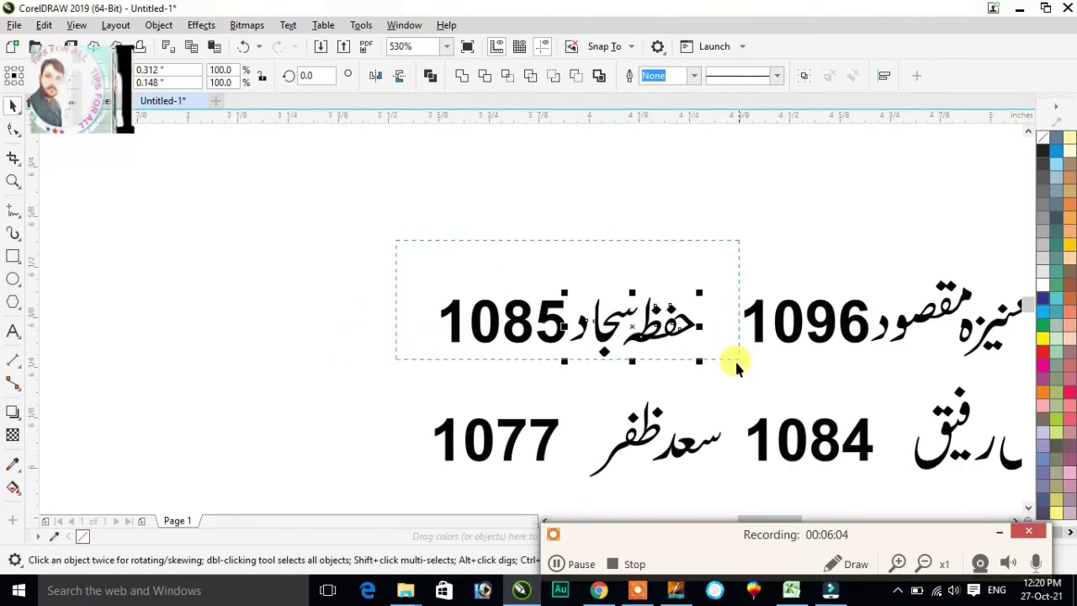
click(466, 83)
key(F3)
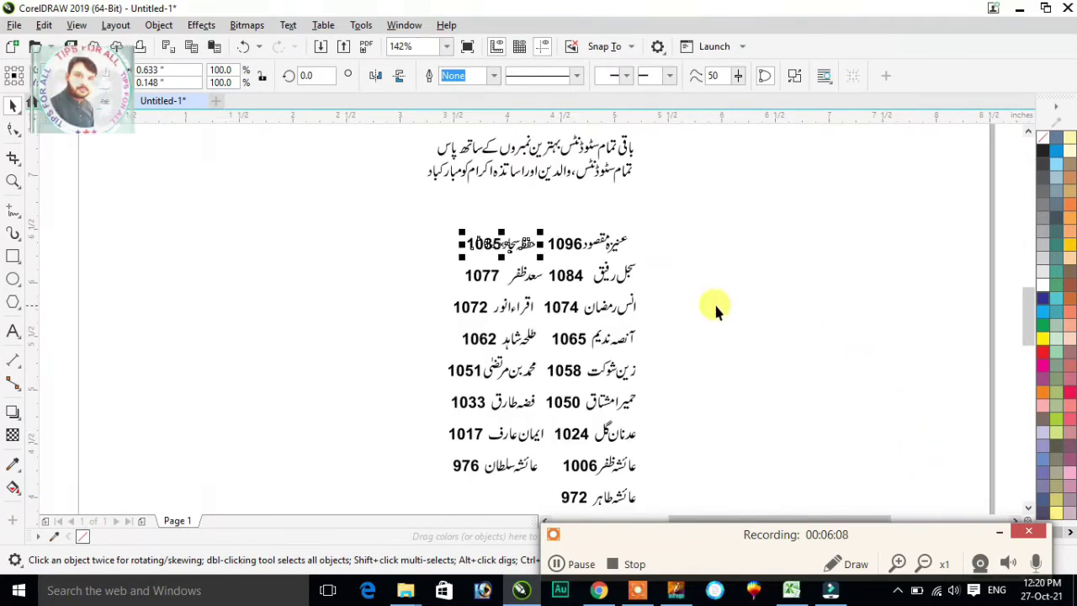
drag(660, 250, 545, 291)
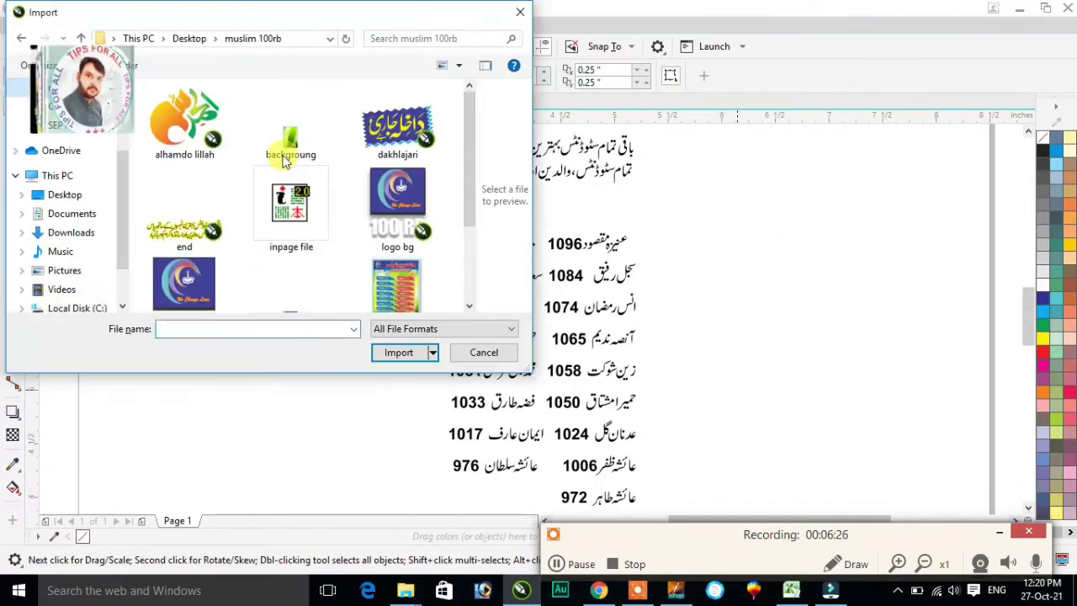
Import the "backgroung" file from the muslim 100rb folder and place it on the page beside the list of names
scroll(475, 277, down, 3)
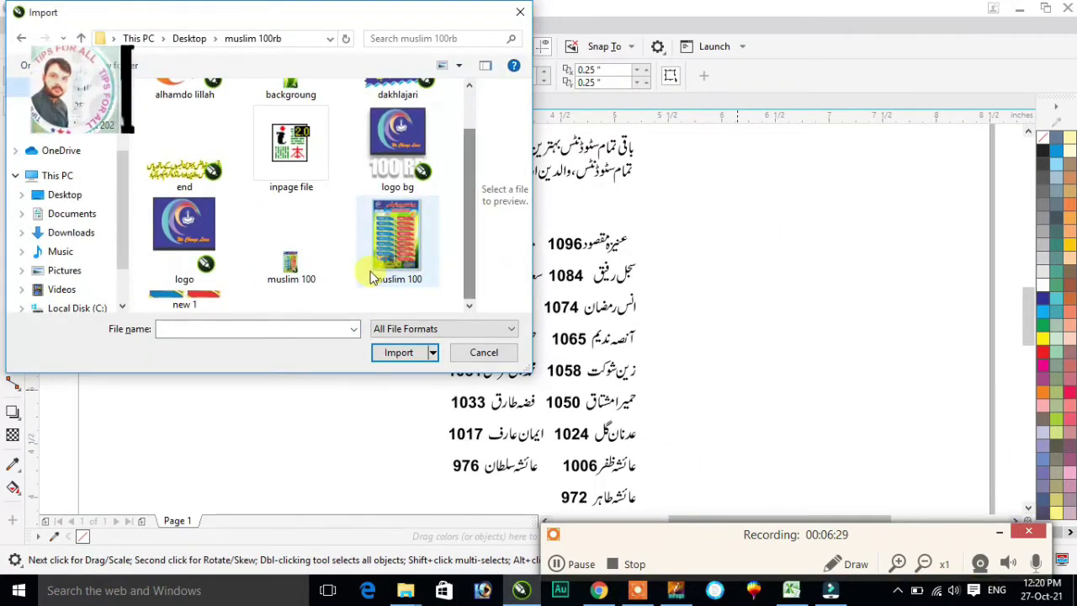
drag(467, 265, 464, 233)
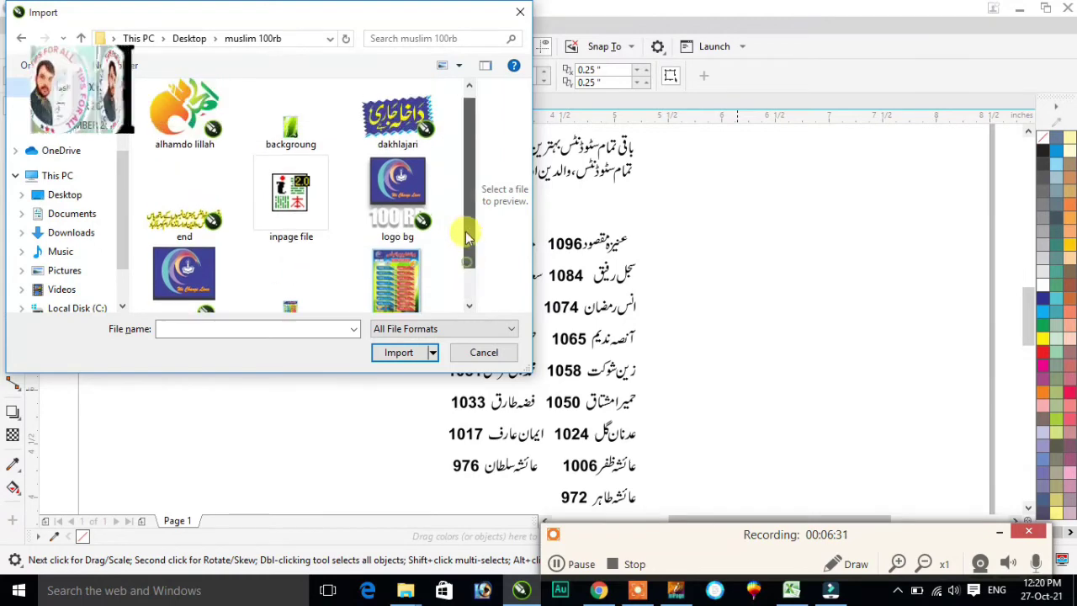
click(307, 150)
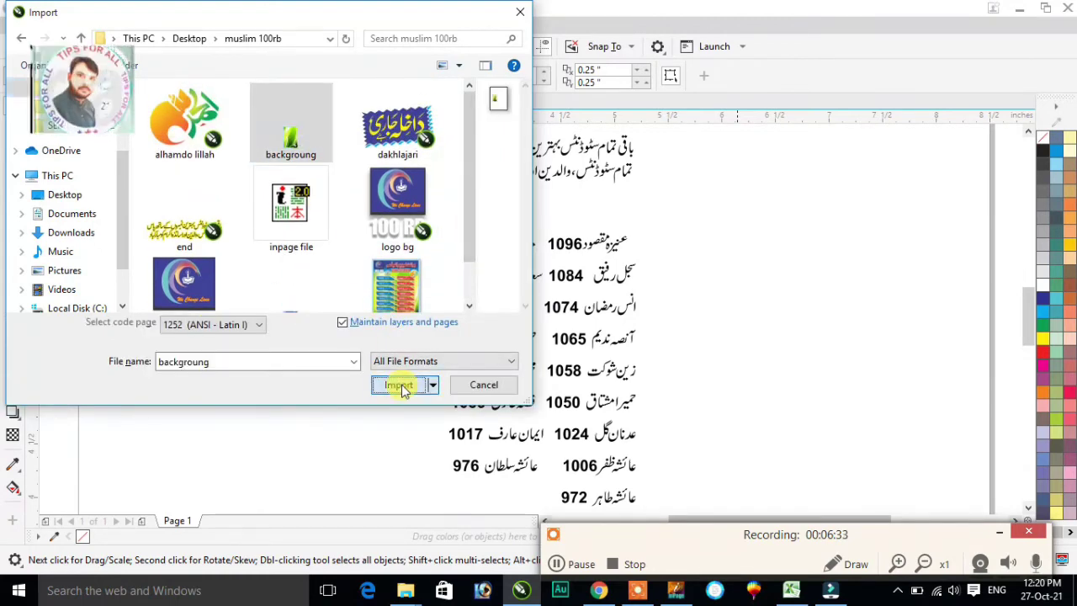
click(399, 386)
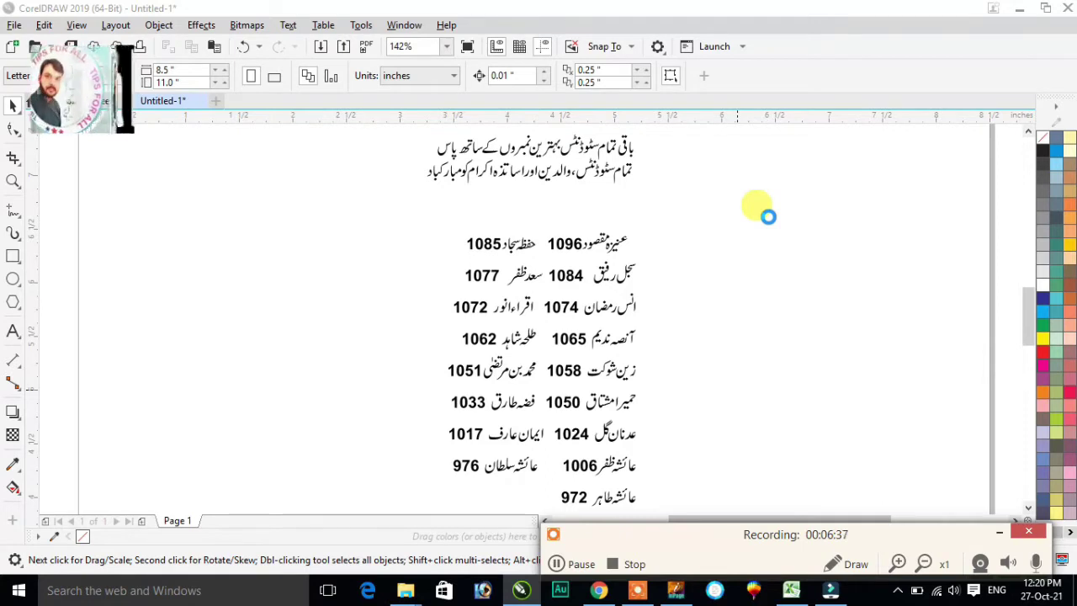
click(715, 217)
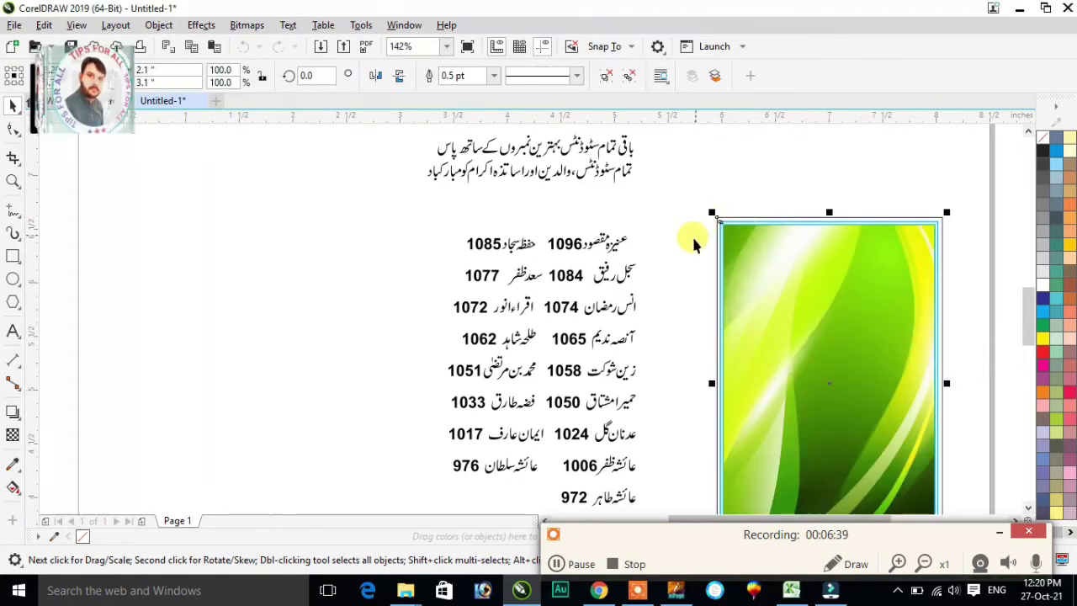
key(Escape)
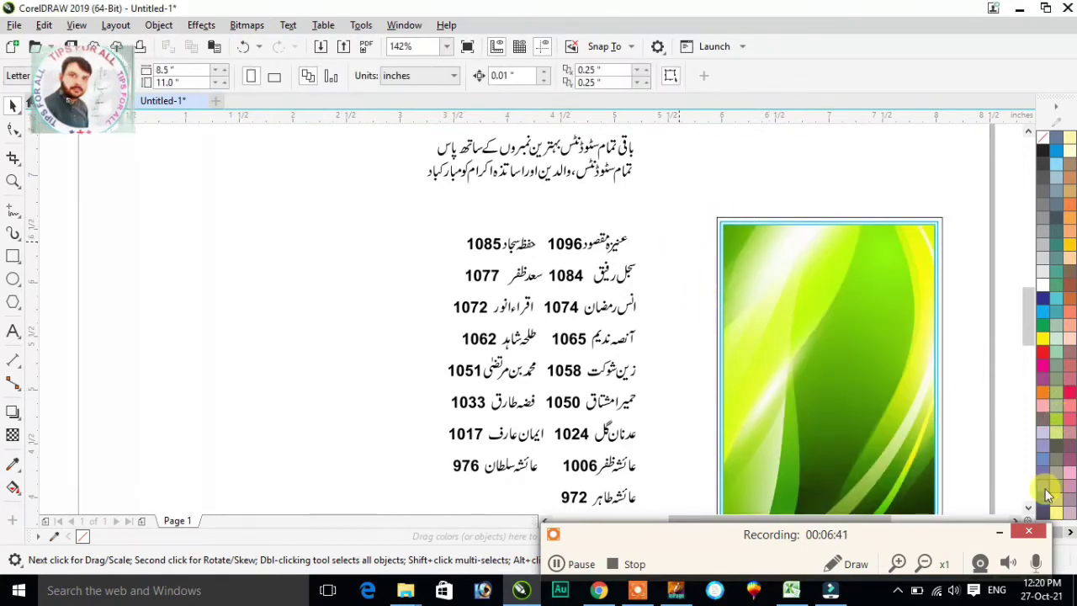
Import logo bg.cdr, place it next to the green background and shrink it to about 0.287 by 0.312 in
click(1028, 511)
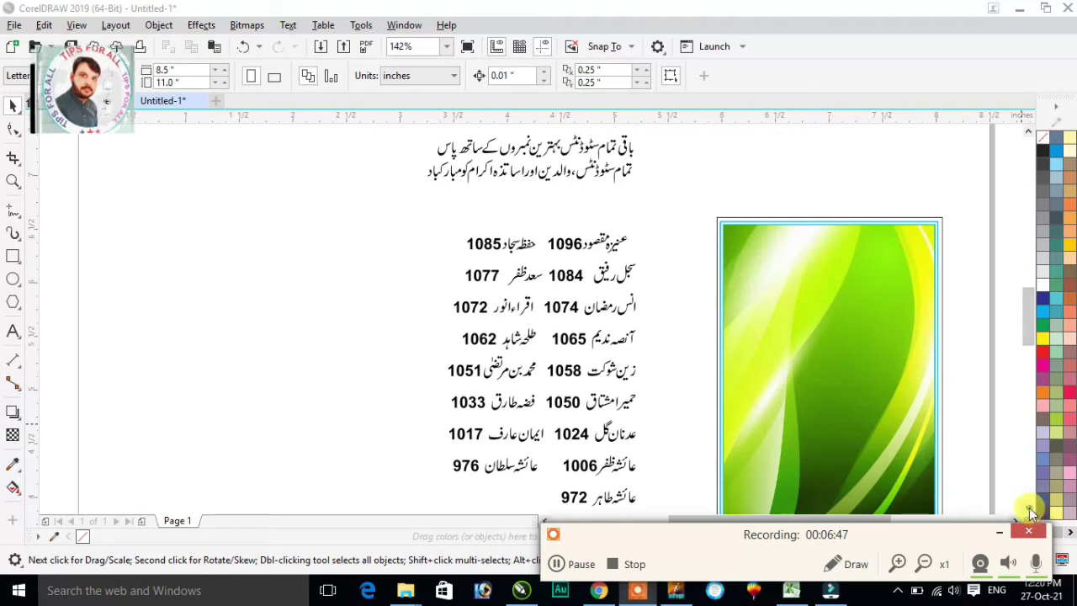
drag(1028, 290, 1027, 302)
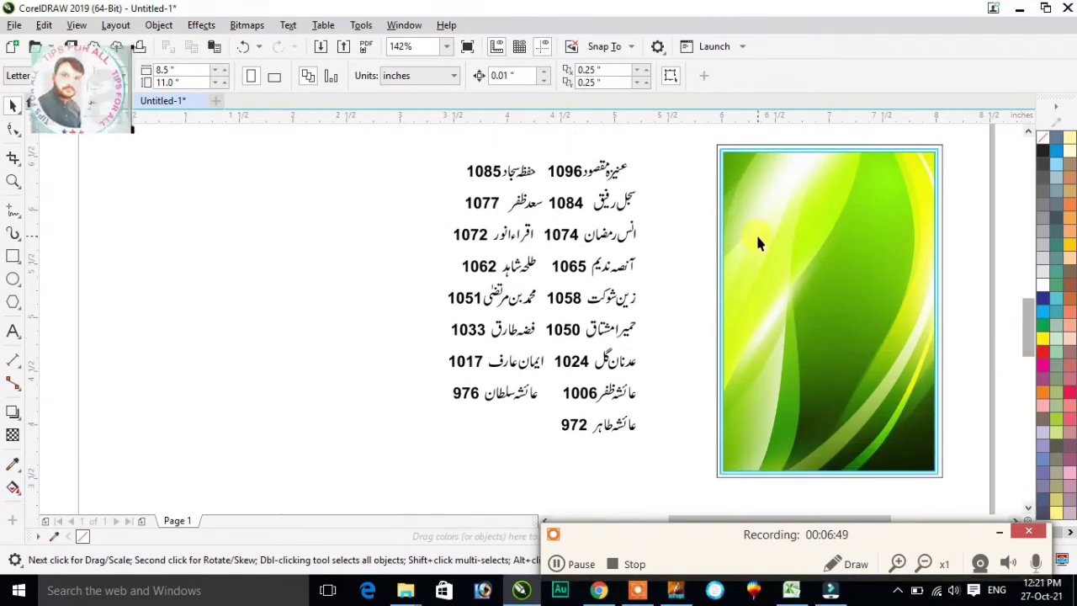
key(z)
drag(695, 141, 967, 471)
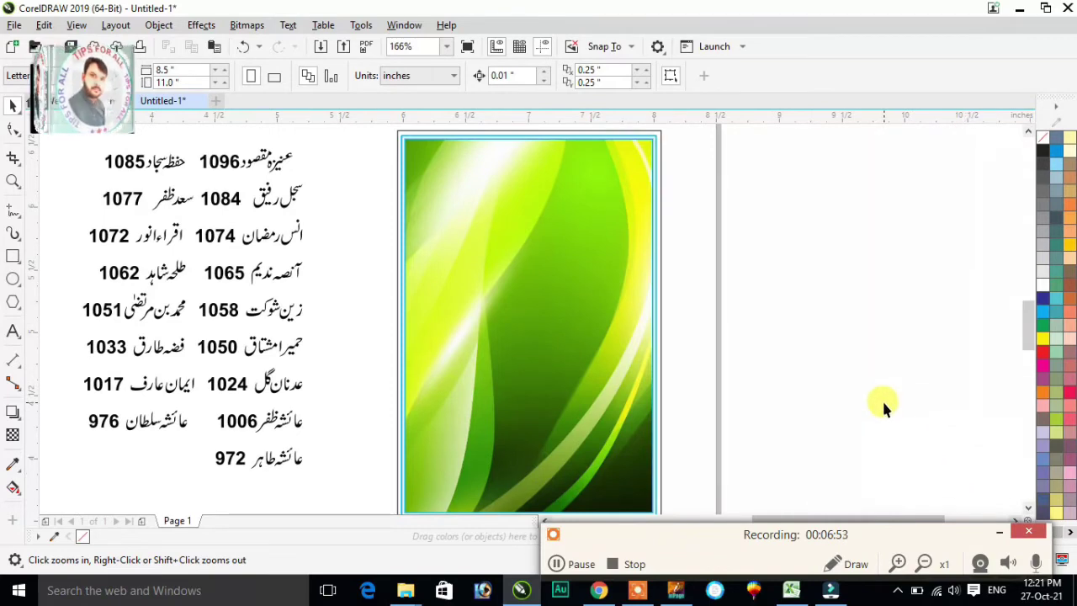
key(ctrl+i)
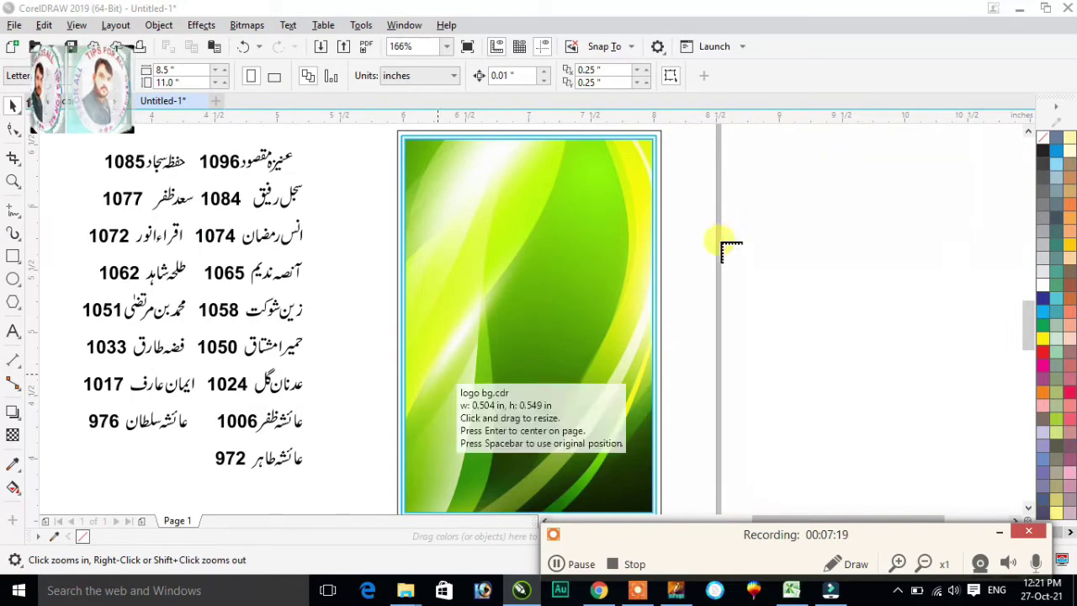
click(691, 242)
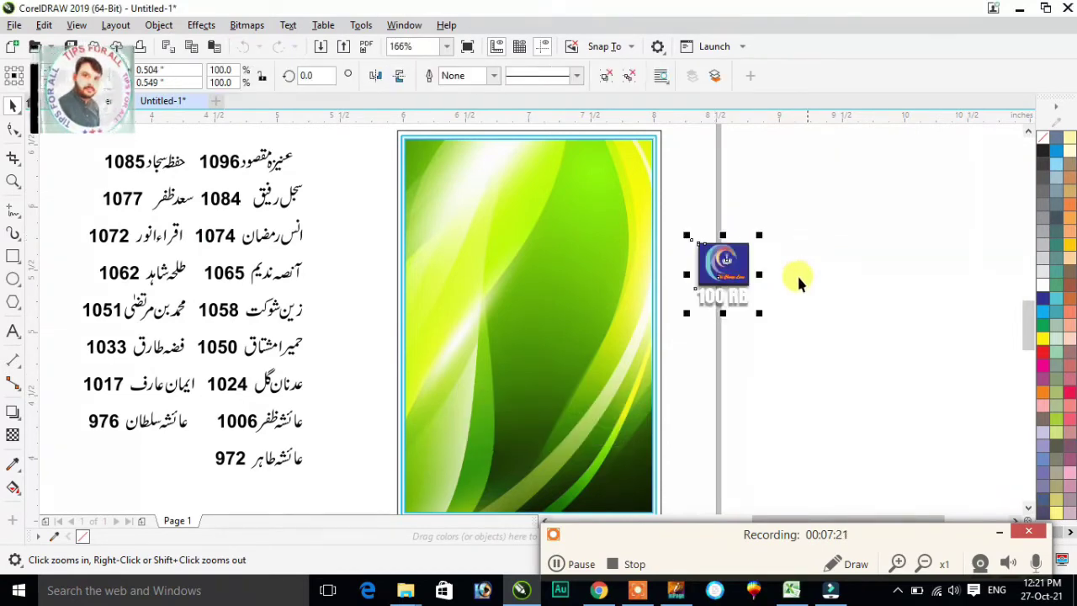
drag(758, 307, 735, 285)
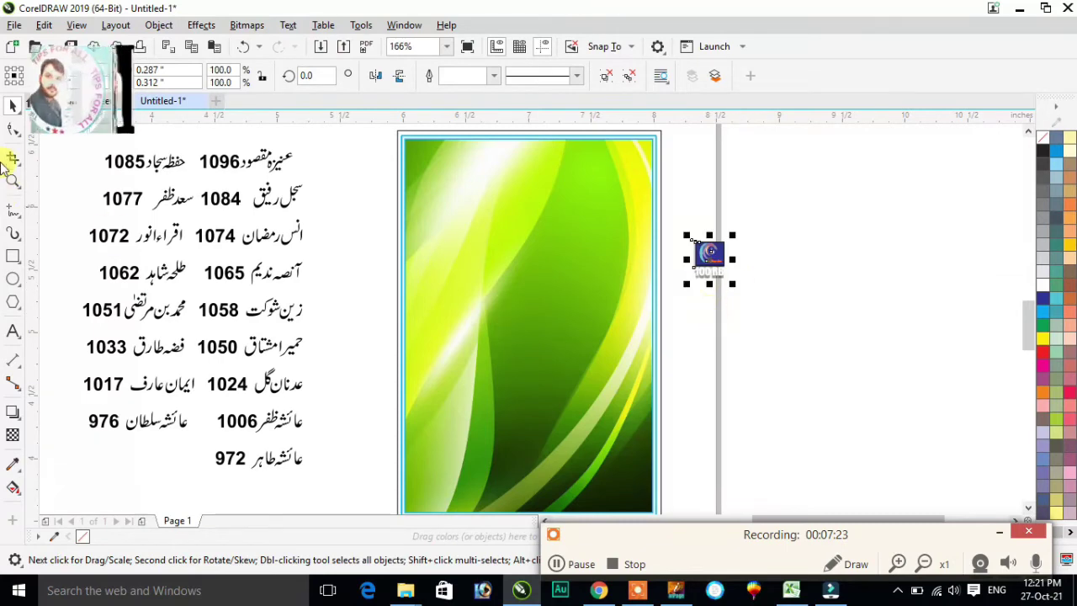
Draw a header rectangle about 1.984 by 0.467 in across the top of the green background and fill it with light blue
click(10, 259)
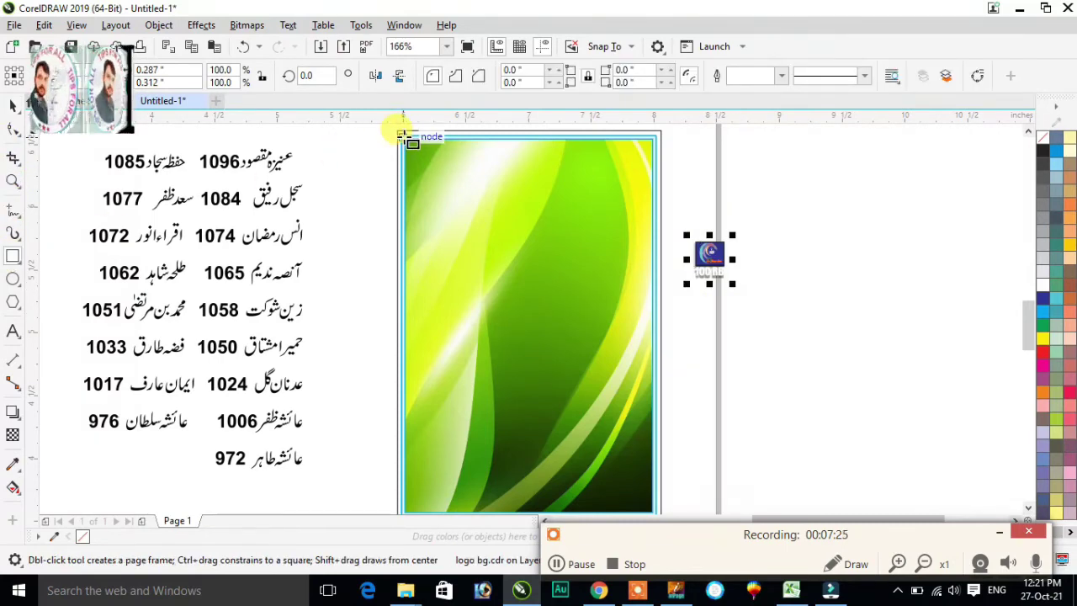
drag(402, 138, 656, 199)
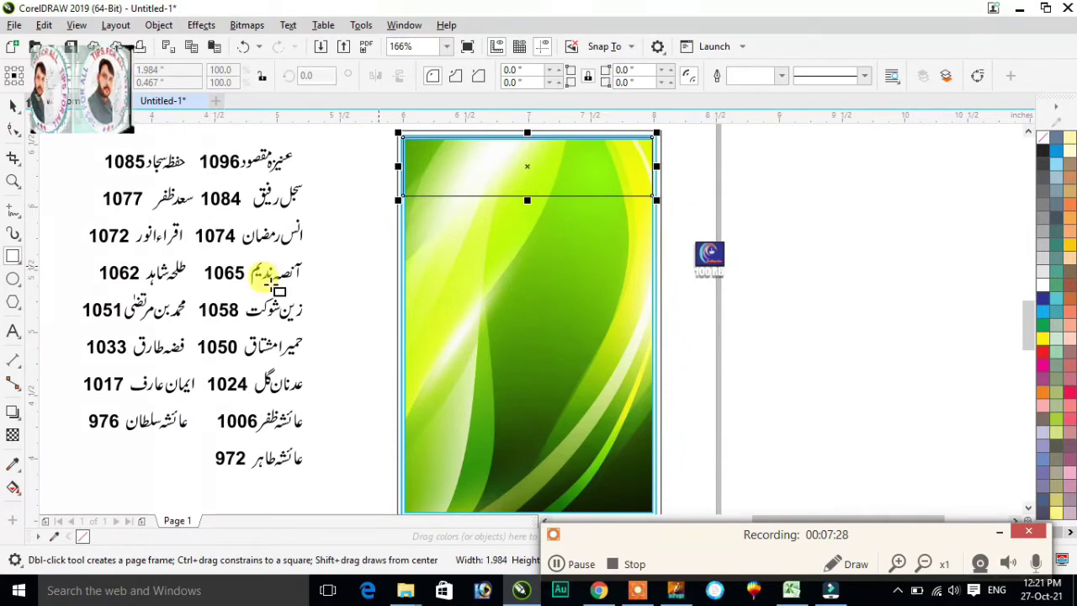
click(1043, 316)
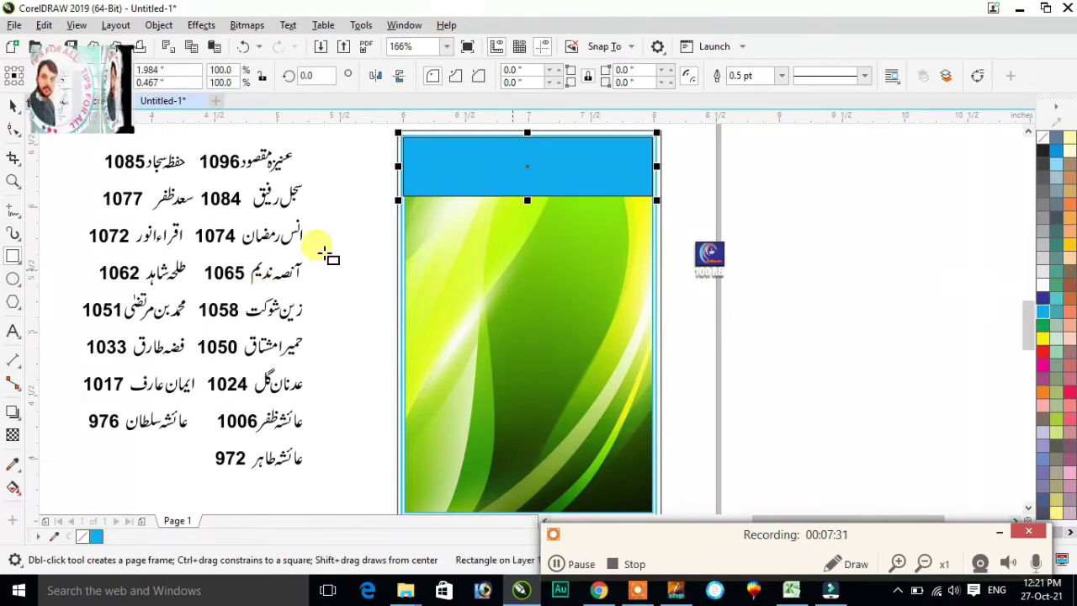
Move the logo onto the left end of the blue header rectangle and bring it to the front
click(13, 103)
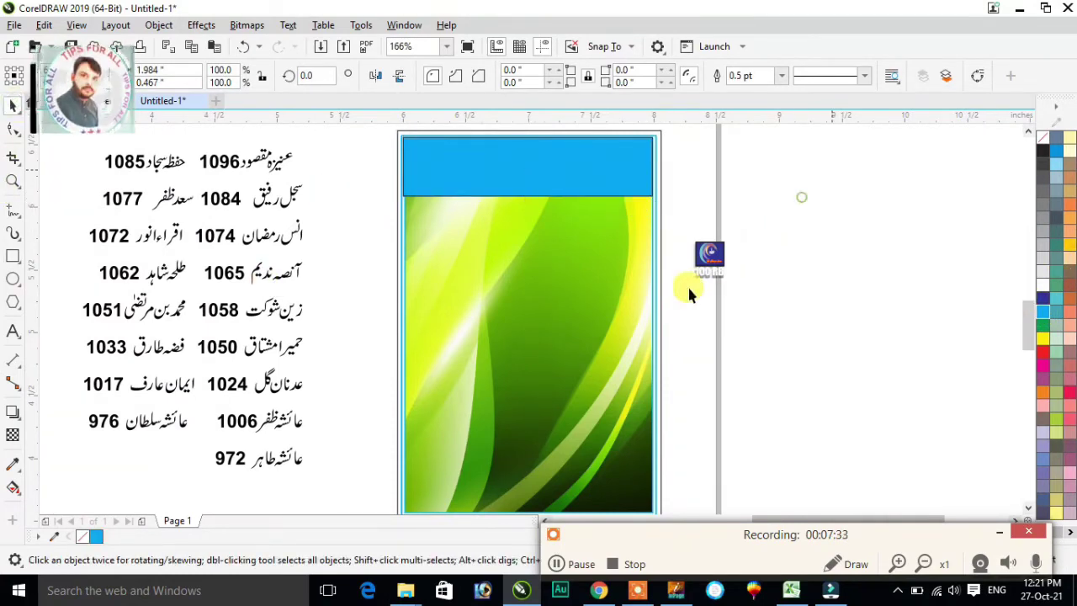
drag(717, 264, 415, 165)
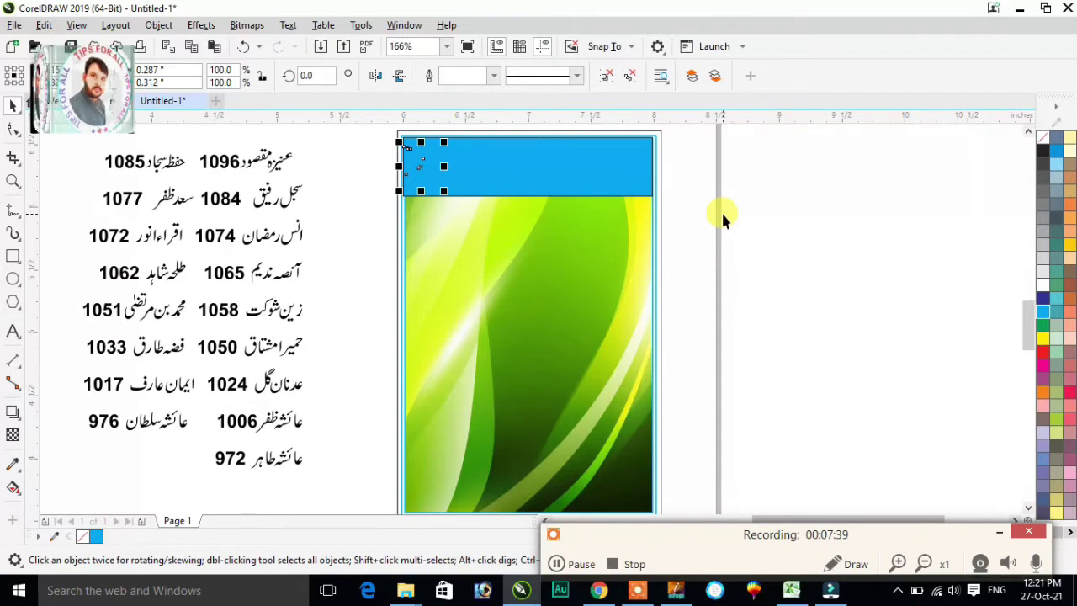
click(857, 242)
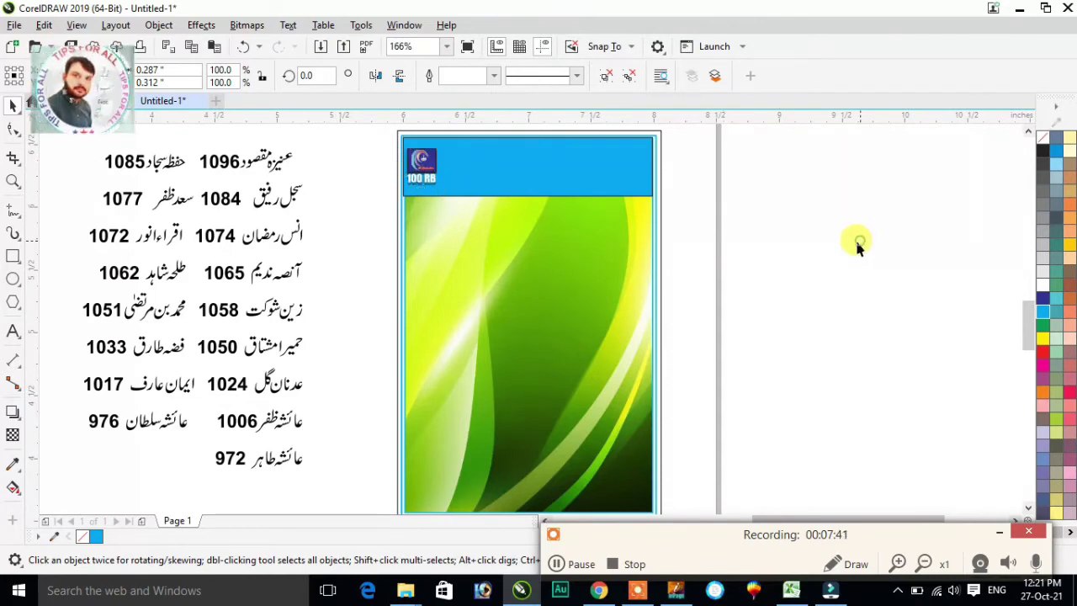
click(801, 268)
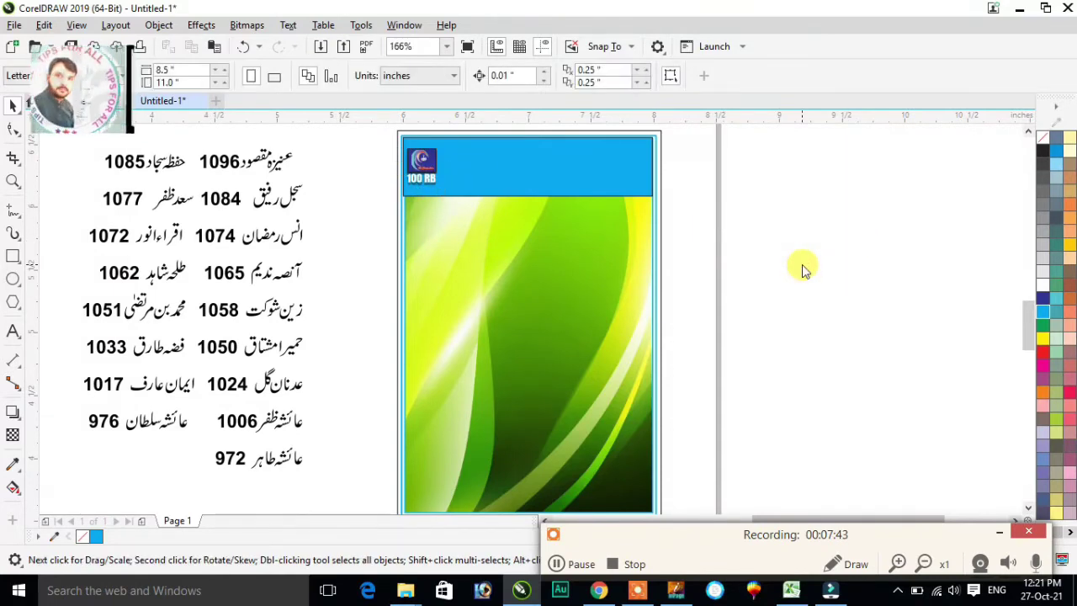
Import the pair of blue and red banners and place it on the green background directly below the blue header
key(ctrl+i)
scroll(365, 252, down, 3)
double_click(396, 238)
click(783, 229)
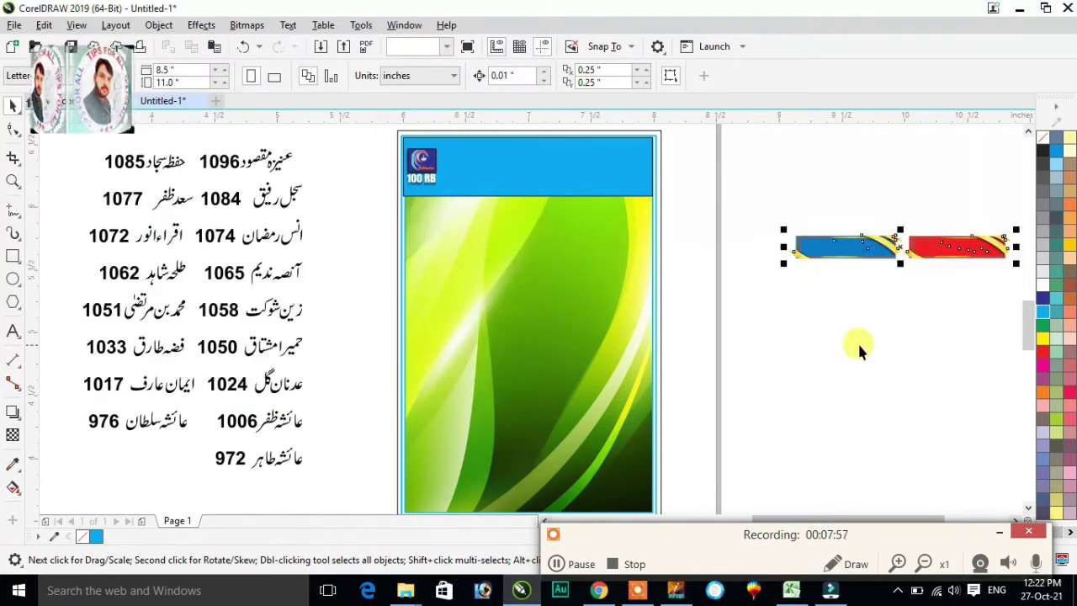
click(1015, 290)
scroll(1015, 290, right, 2)
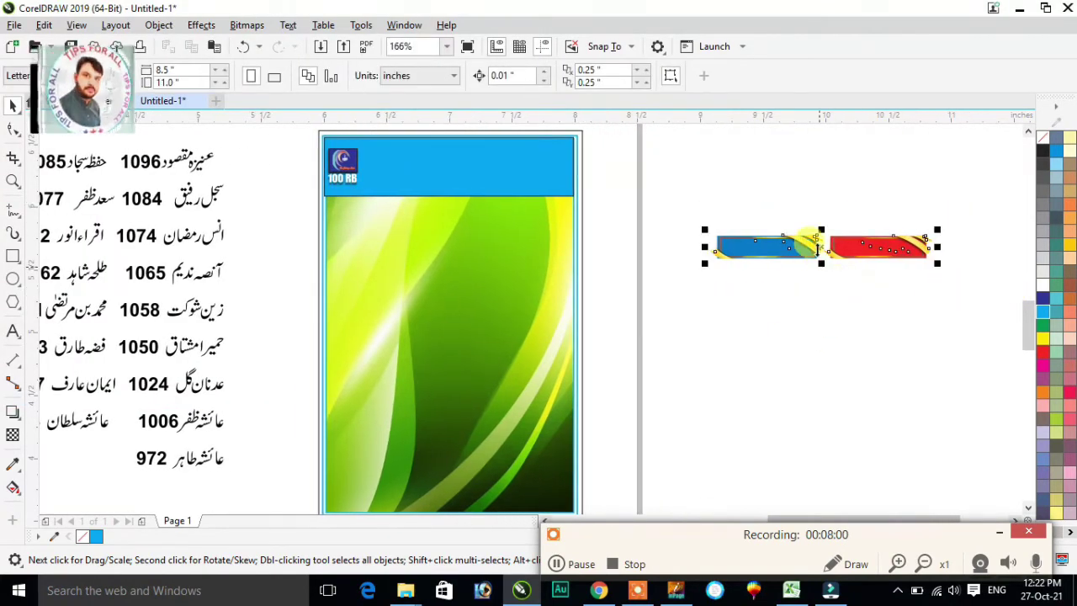
drag(822, 244, 443, 229)
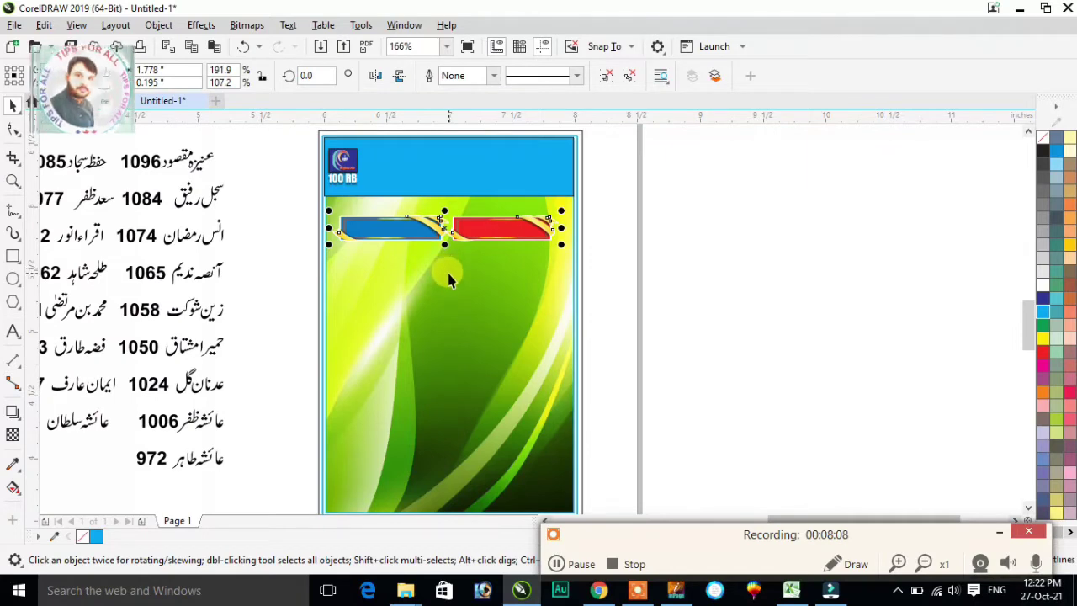
drag(273, 204, 598, 277)
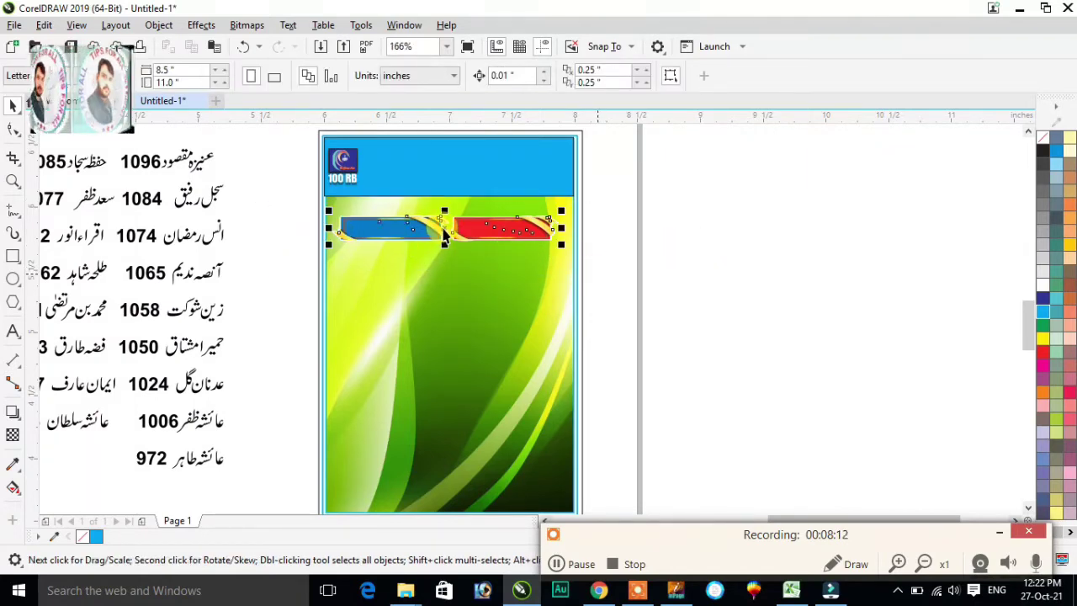
Duplicate the blue and red banner pair directly below itself and repeat until nine evenly spaced rows fill the background
drag(444, 234, 446, 269)
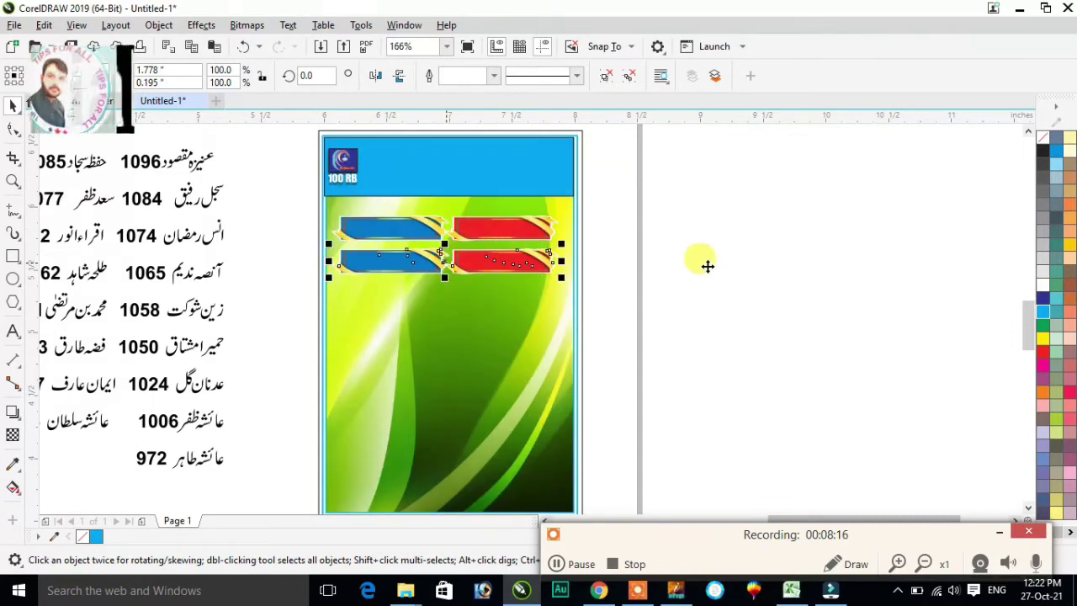
key(ctrl+r)
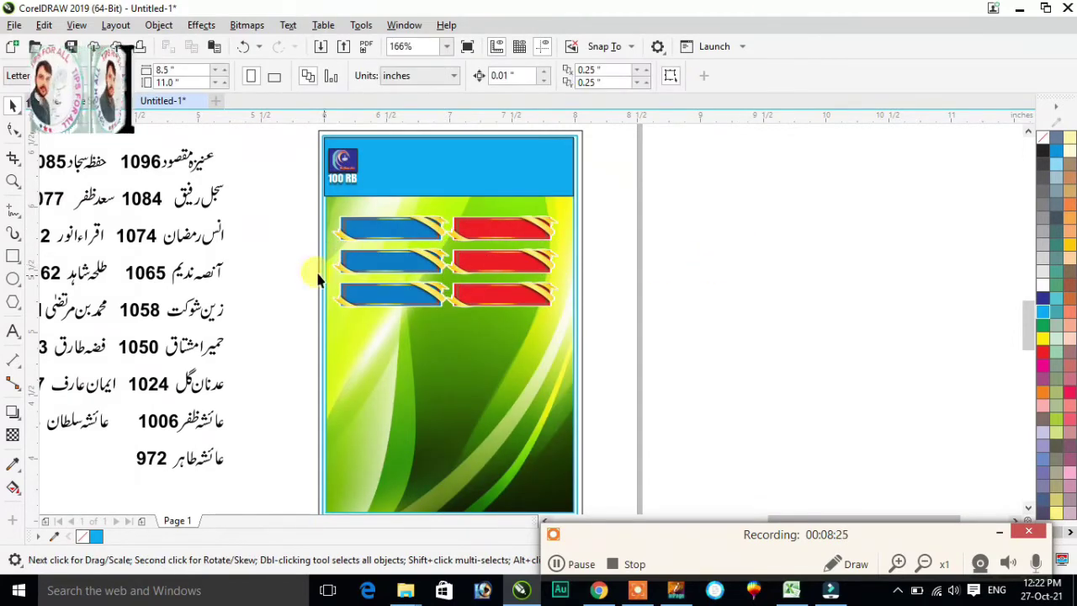
key(ctrl+r)
key(ctrl+r)
key(ctrl+r)
key(ctrl+r)
key(ctrl+t)
key(ctrl+t)
key(ctrl+r)
key(ctrl+r)
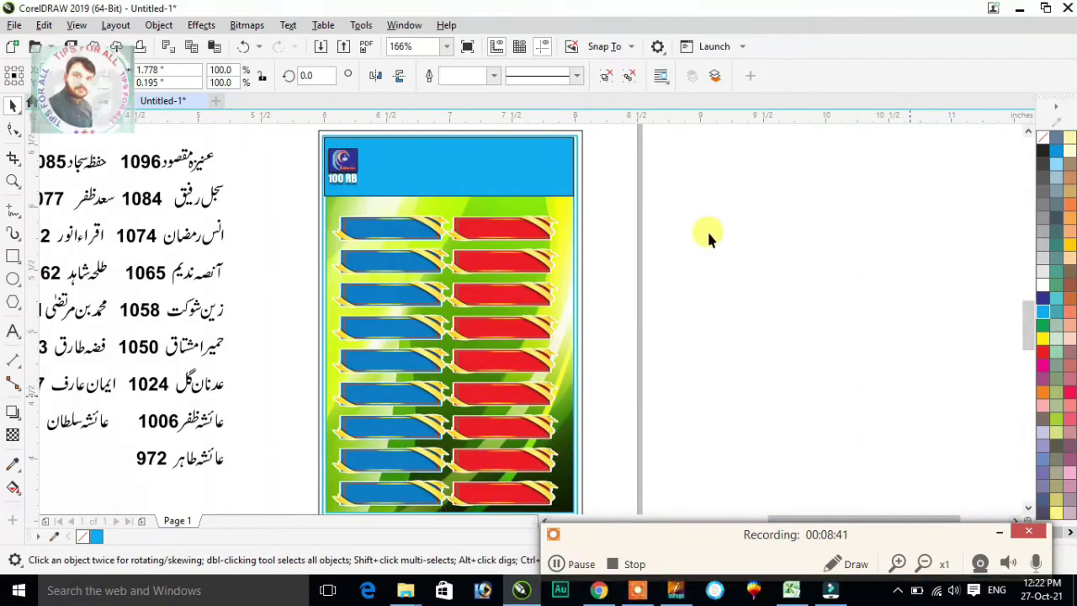
Move the 1096 name entry onto the first red banner, shrink it to about 0.656 by 0.168 in and fit it inside
click(151, 184)
drag(167, 167, 499, 231)
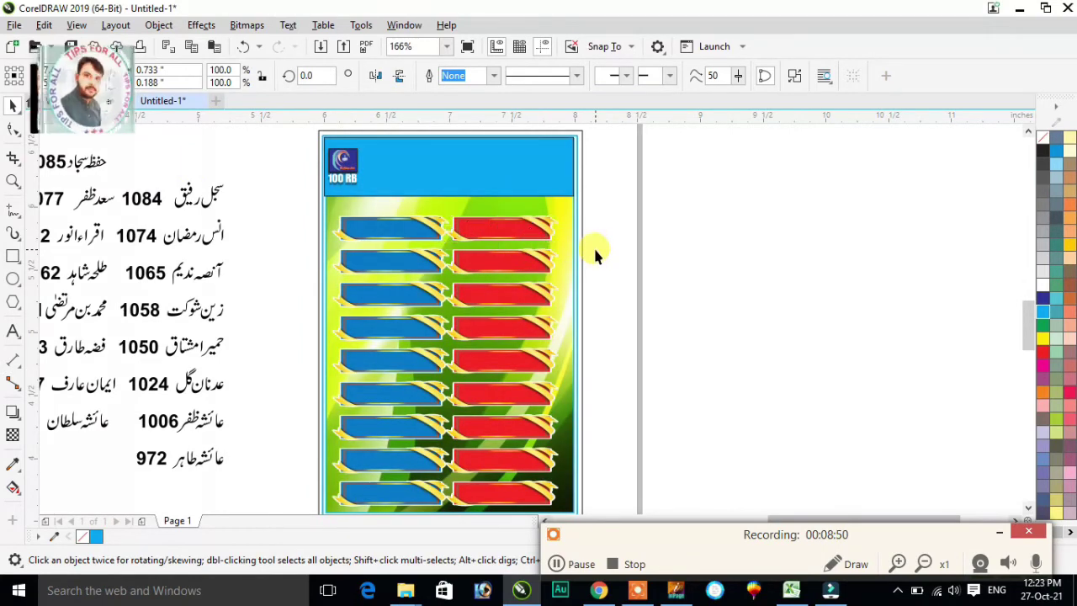
key(z)
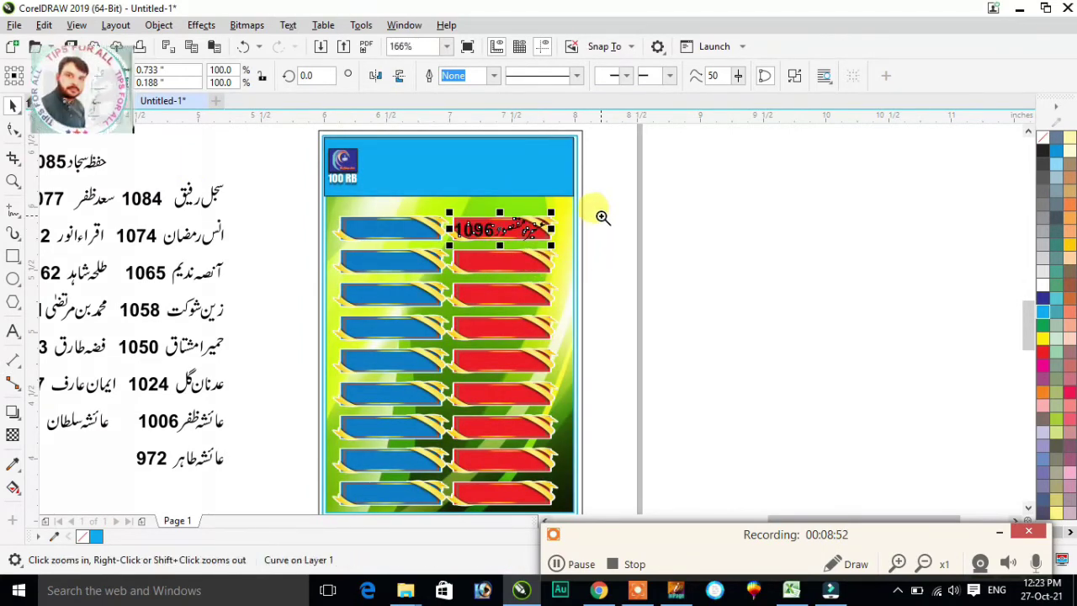
drag(601, 211, 427, 254)
drag(492, 255, 539, 218)
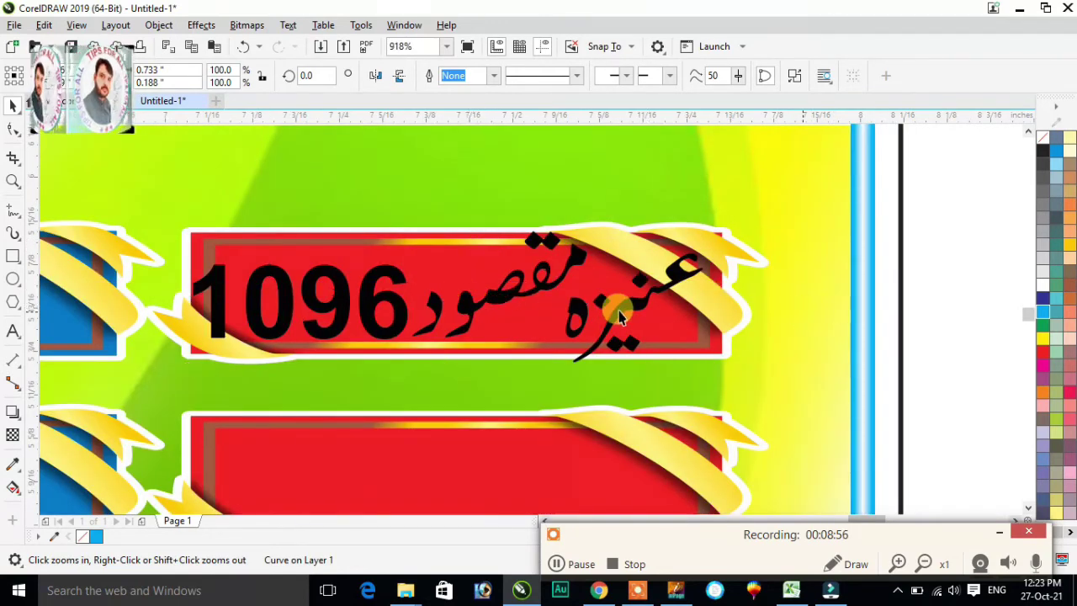
key(space)
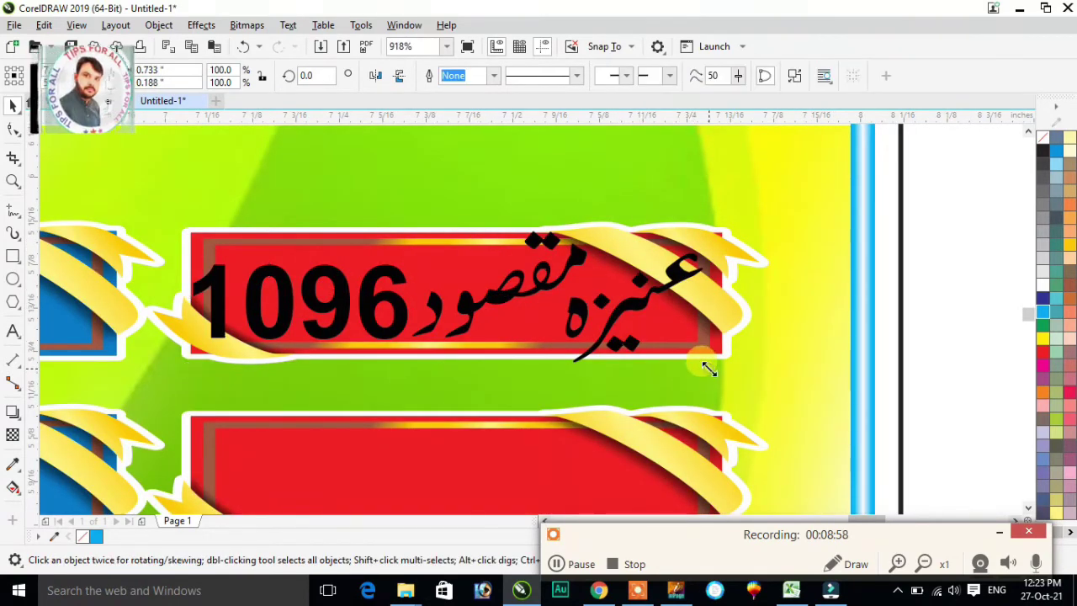
drag(707, 368, 668, 356)
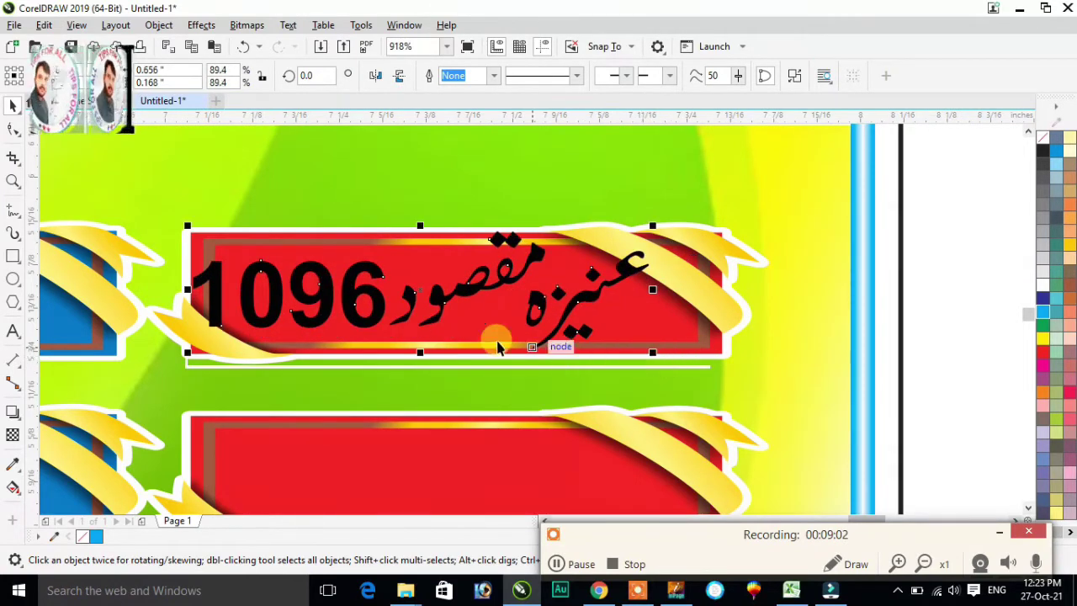
drag(421, 290, 429, 292)
Fill the 1096 entry with white and add a downward black drop shadow with opacity 50 and feathering 15
click(1042, 285)
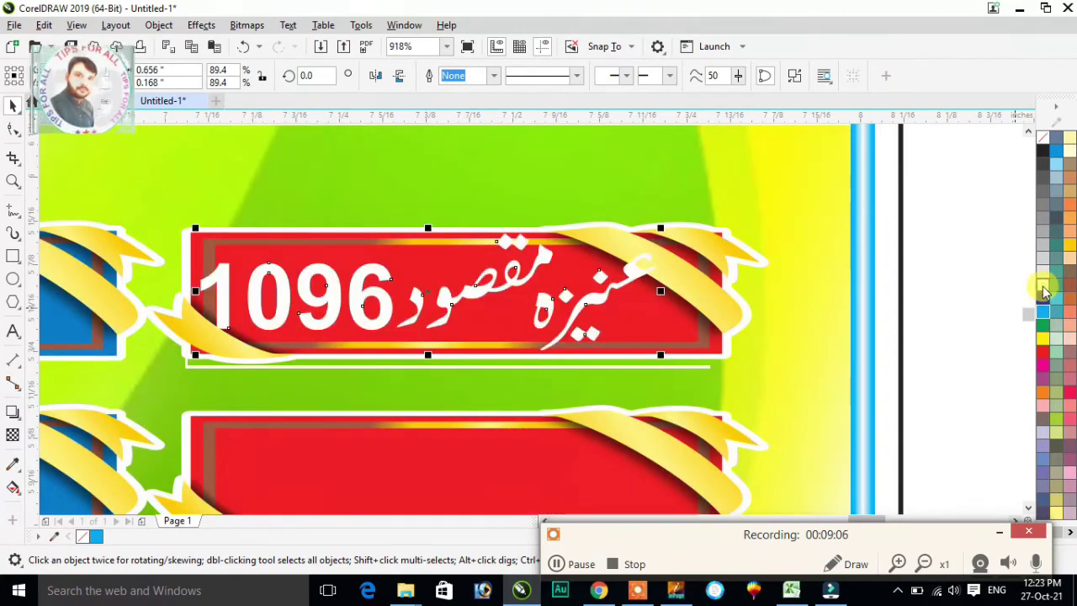
click(13, 412)
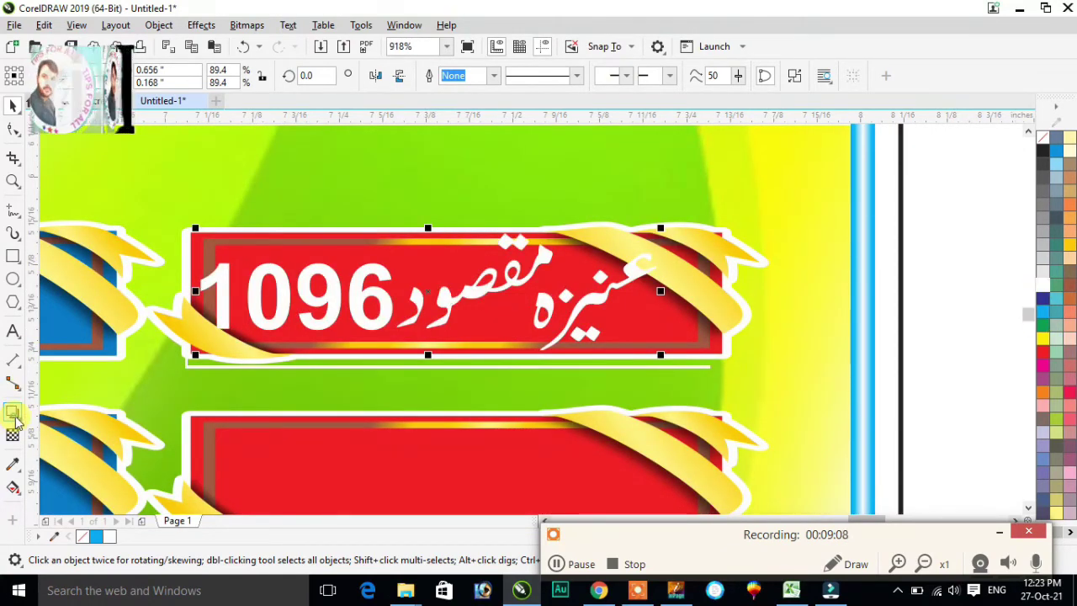
drag(490, 298, 446, 354)
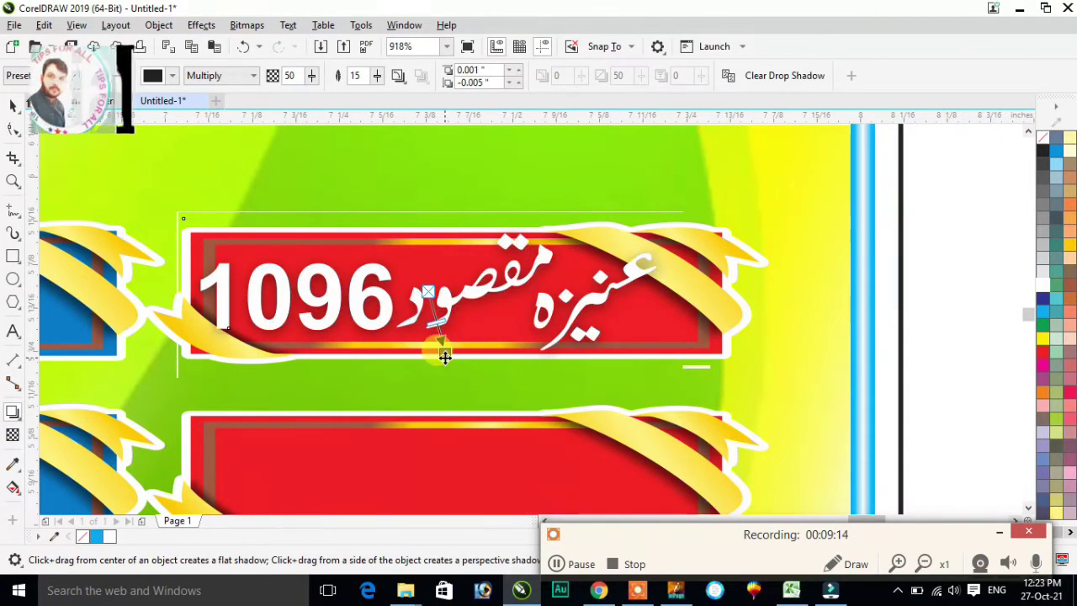
click(11, 107)
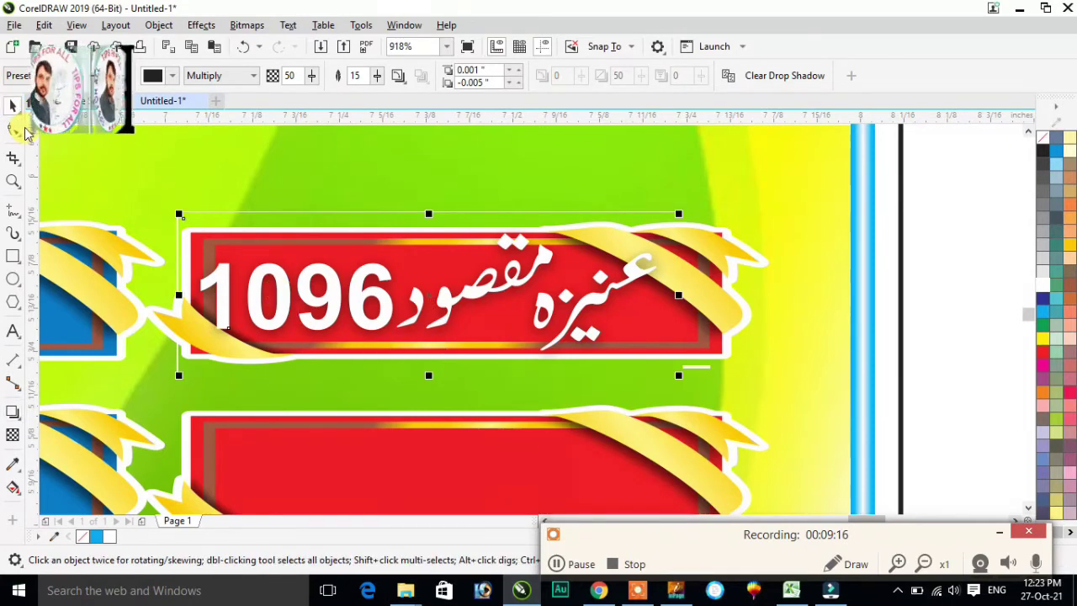
key(F3)
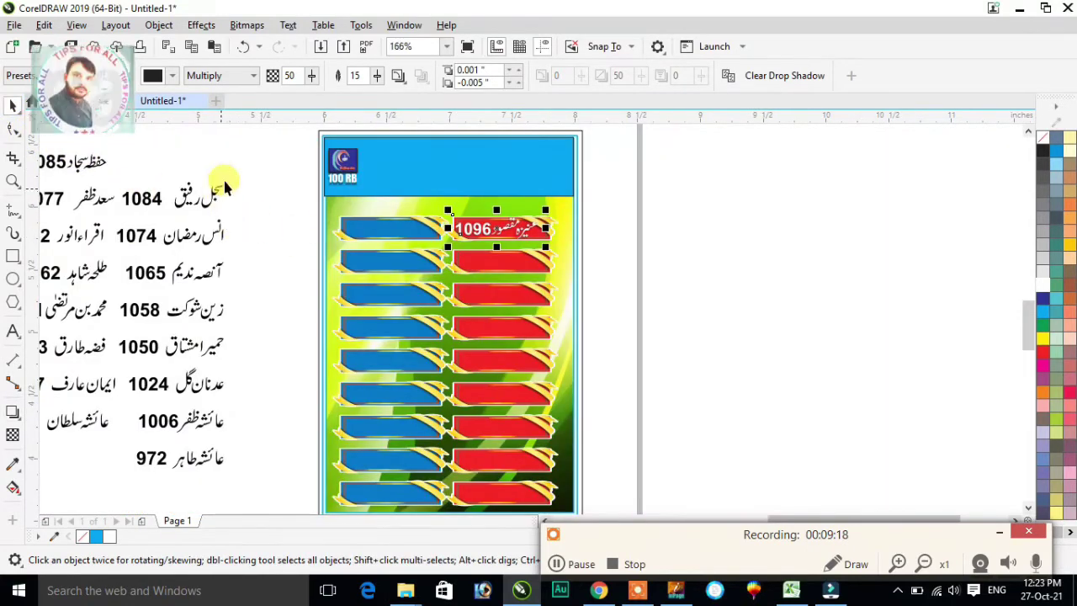
Move the 1085 name entry onto the first blue banner, shrink it to about 0.583 by 0.136 in and fit it inside
click(221, 147)
click(86, 164)
click(84, 167)
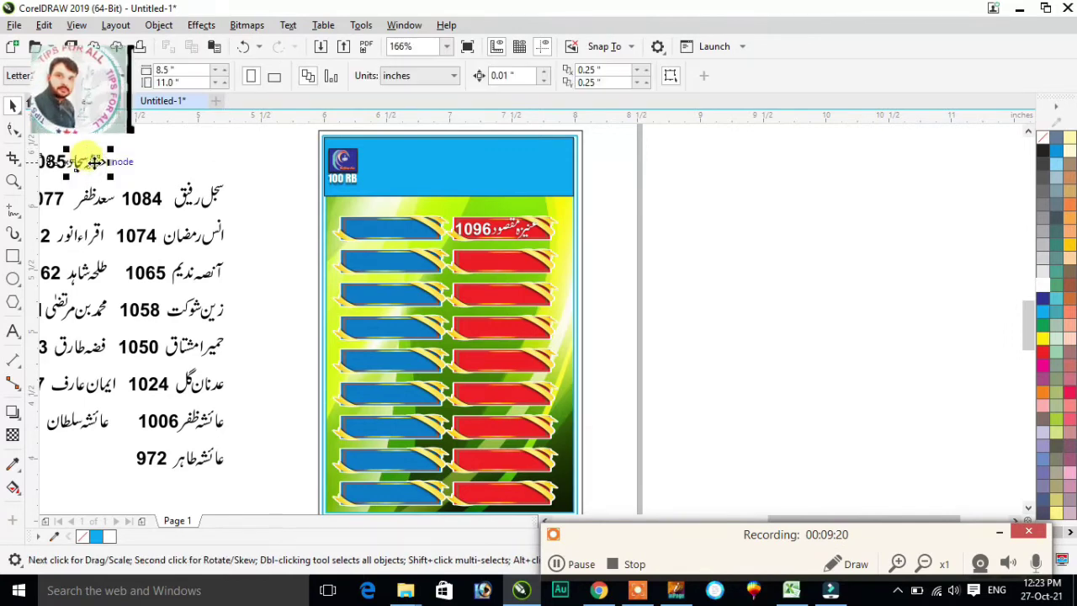
drag(105, 158, 432, 250)
key(z)
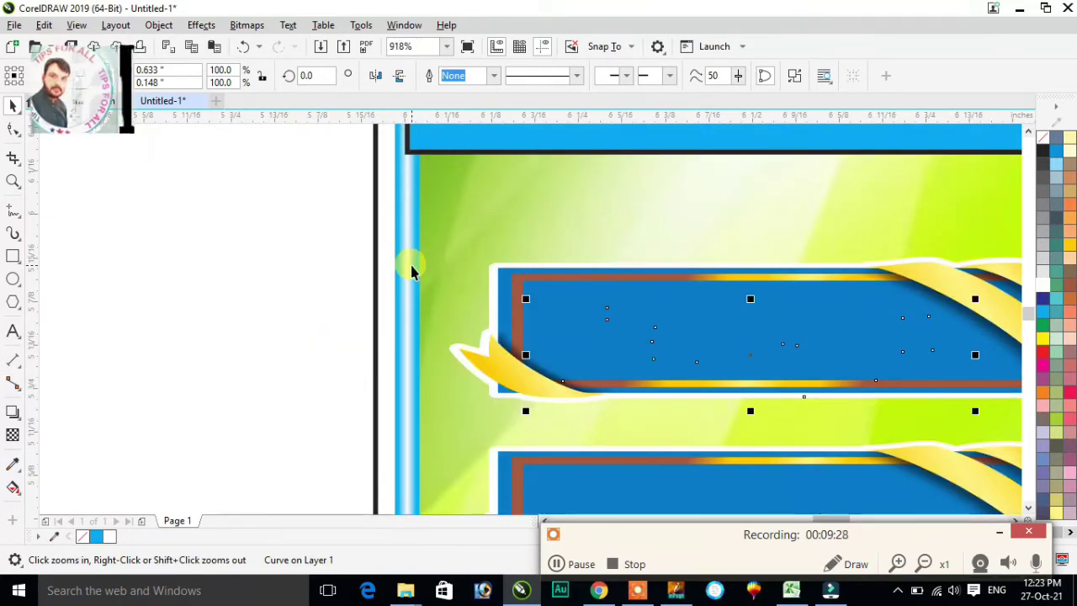
key(Page_Up)
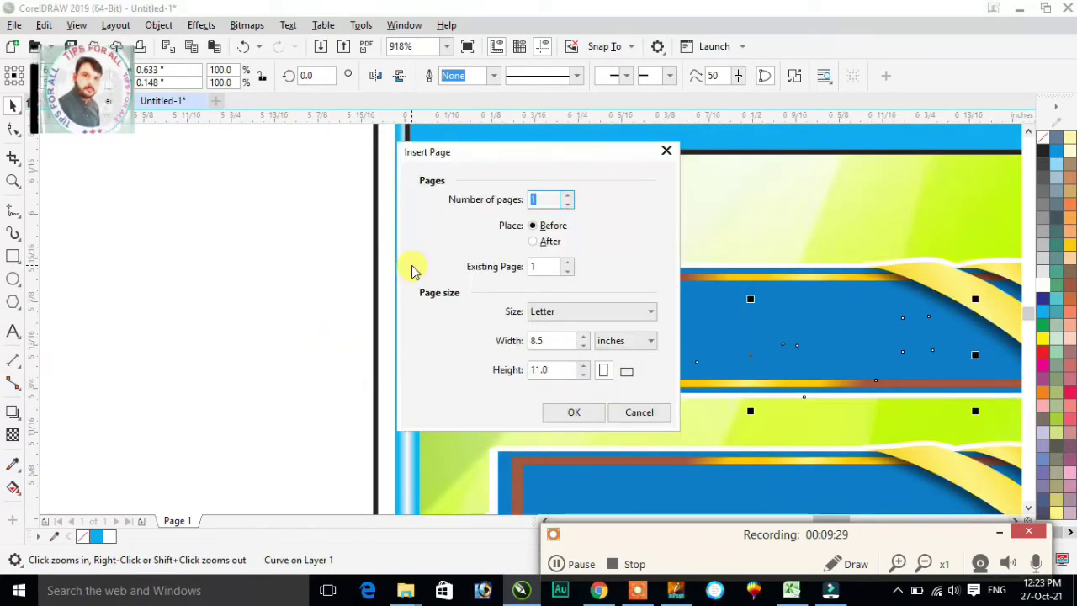
click(666, 151)
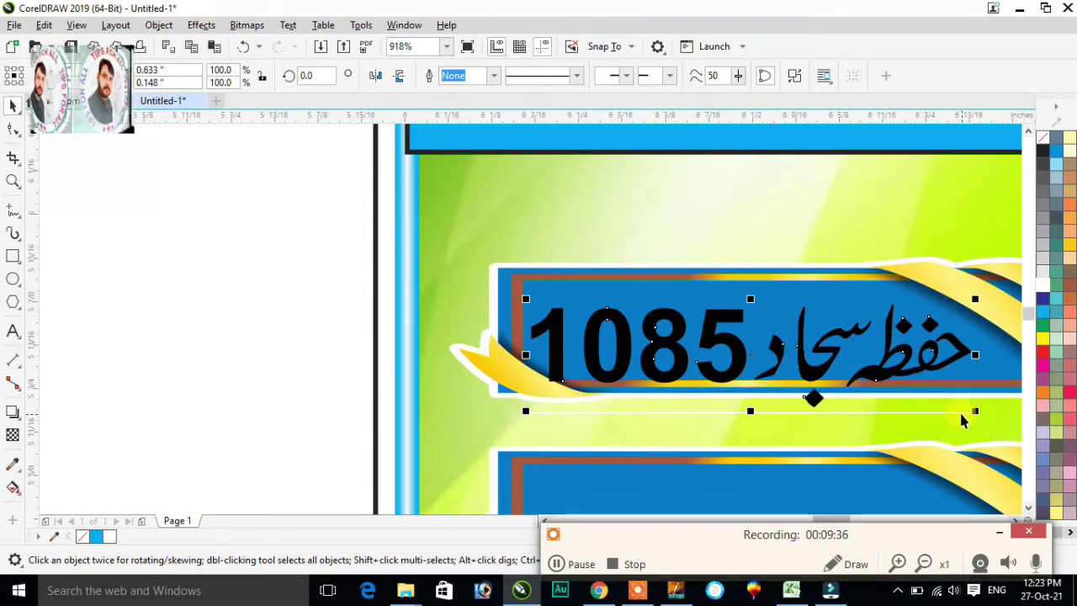
drag(974, 409, 940, 402)
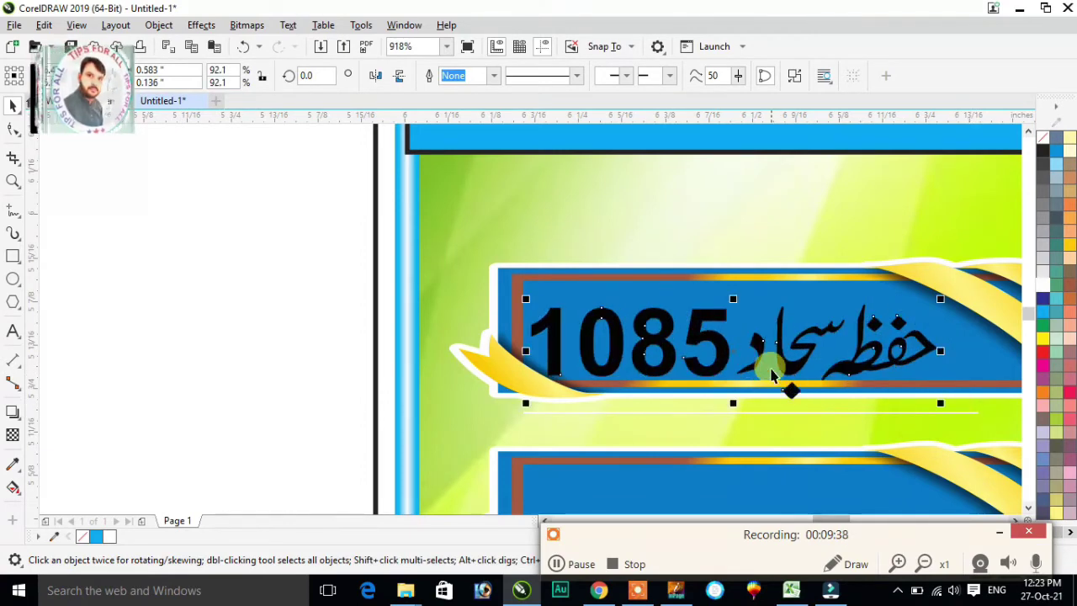
drag(732, 350, 750, 342)
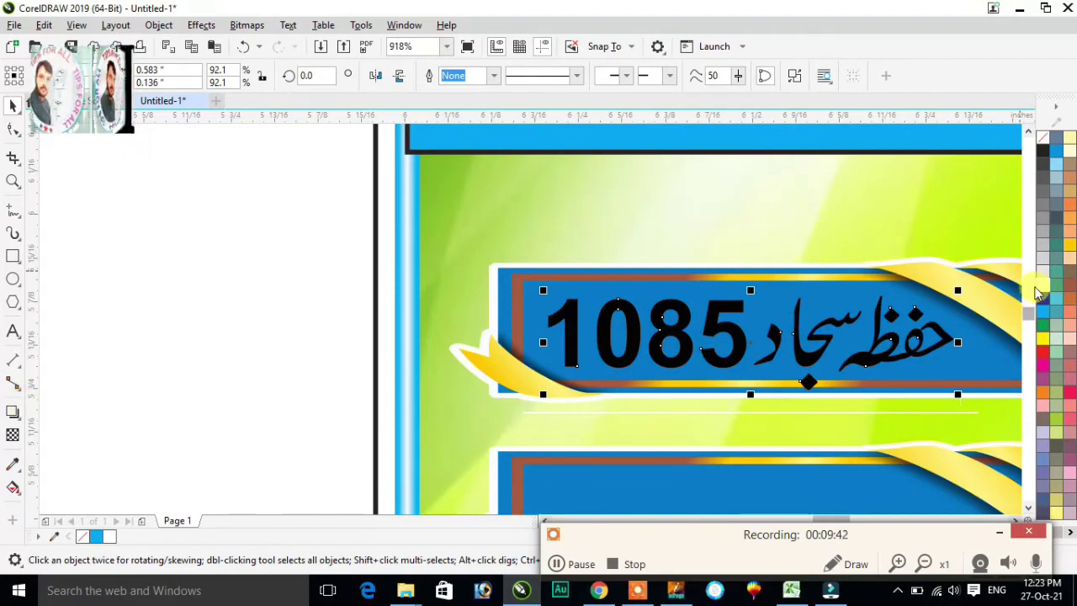
Fill the 1085 entry with white and give it a downward black drop shadow with opacity 50 and feathering 15
click(1039, 287)
click(13, 412)
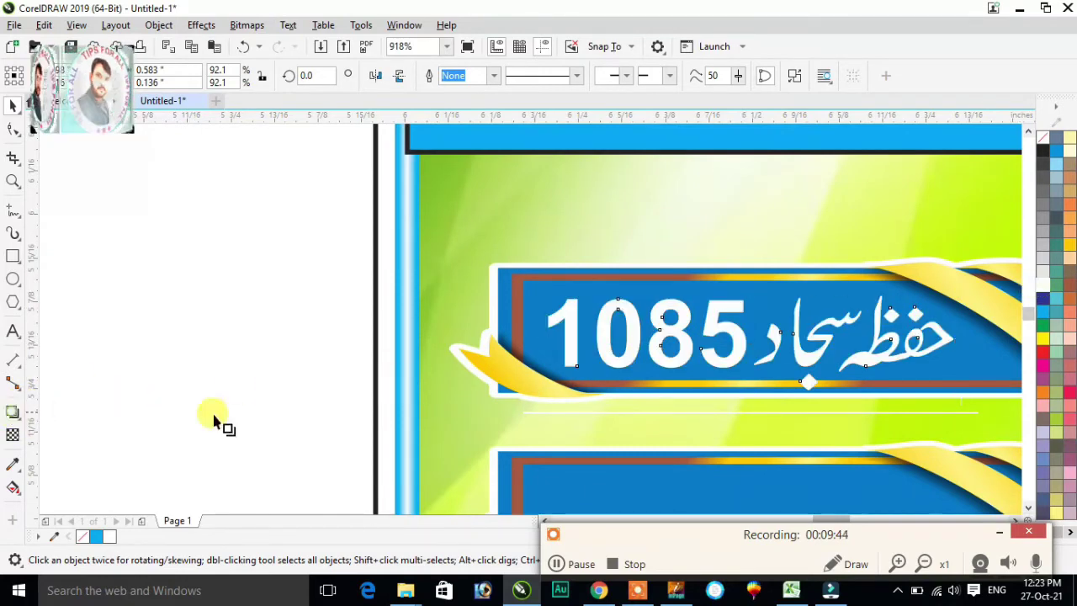
drag(787, 328, 781, 387)
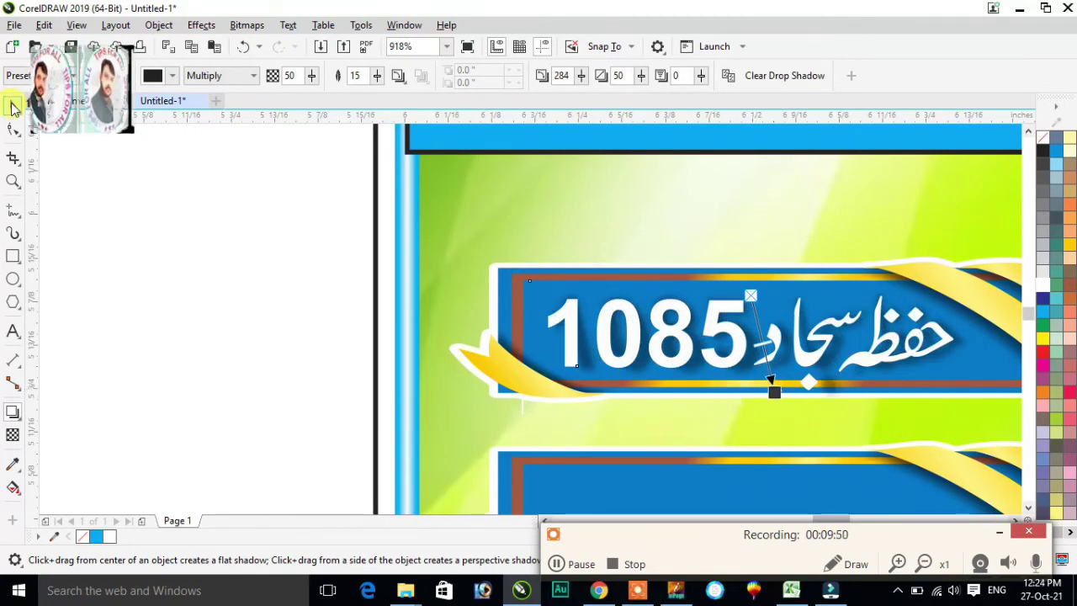
click(12, 107)
key(F4)
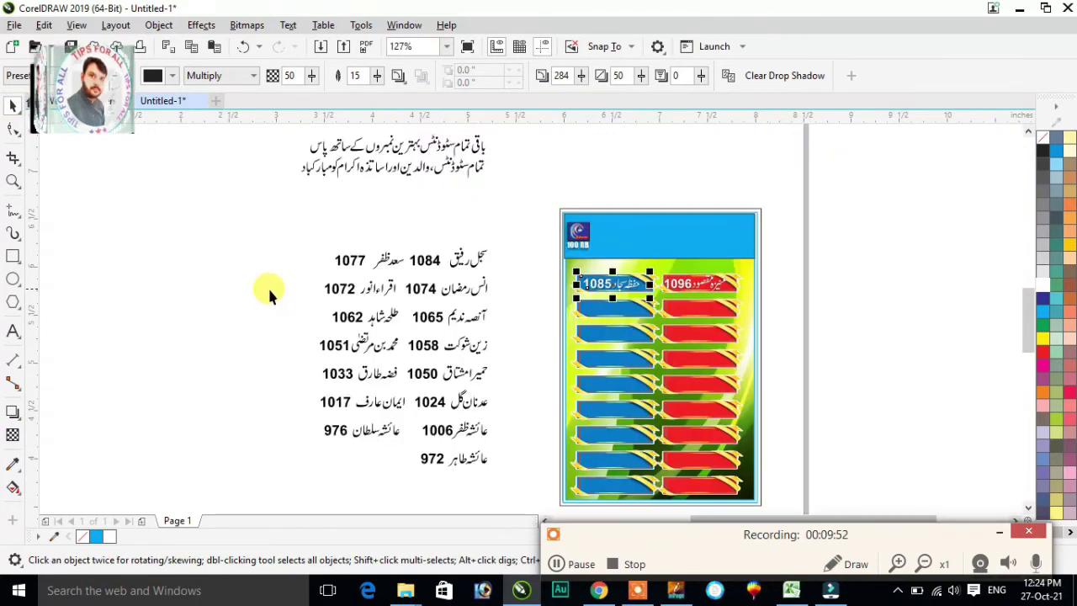
click(446, 289)
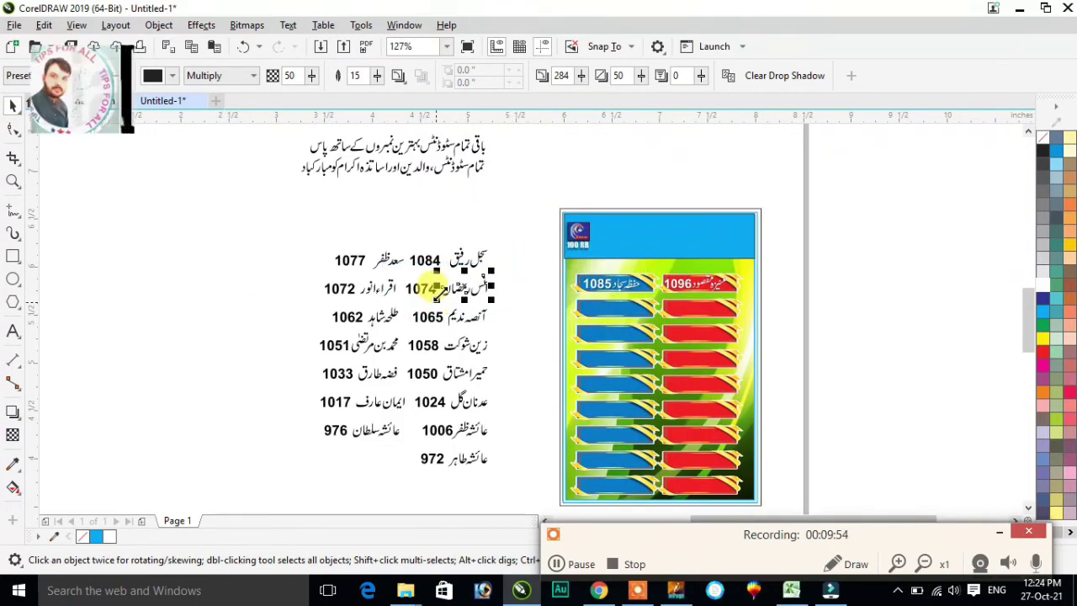
key(Delete)
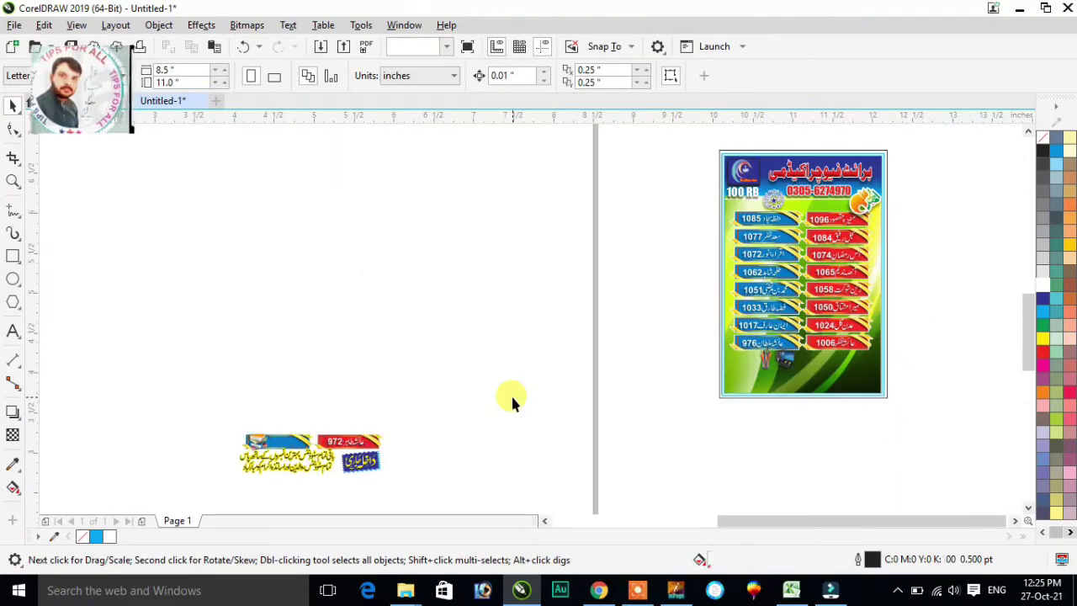
key(ctrl+z)
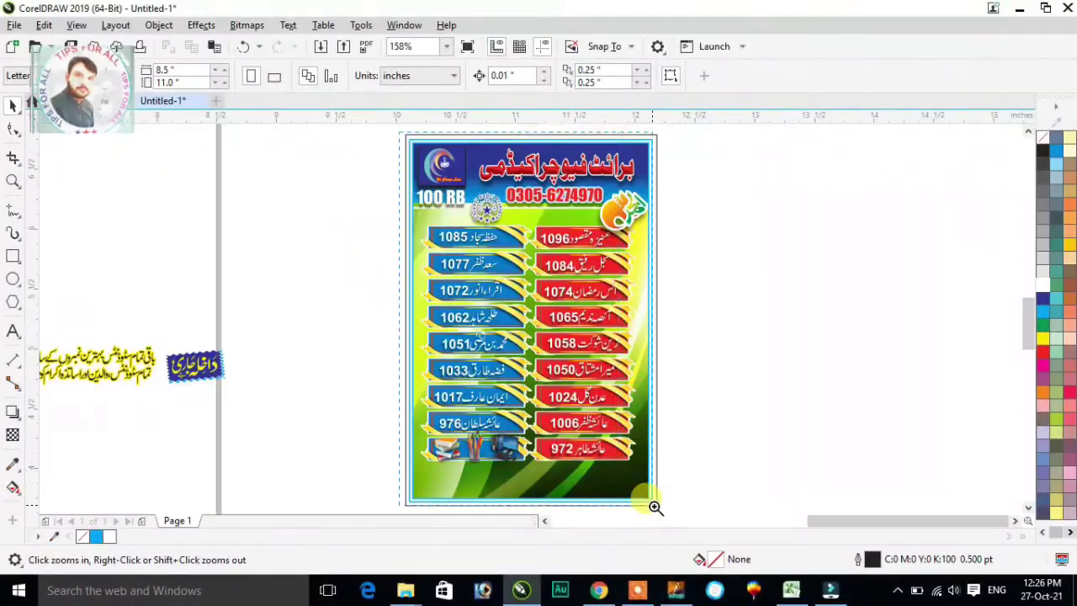
Move the blue داخلہ جاری badge into the lower-right corner of the poster, below the last red banner
drag(655, 507, 678, 480)
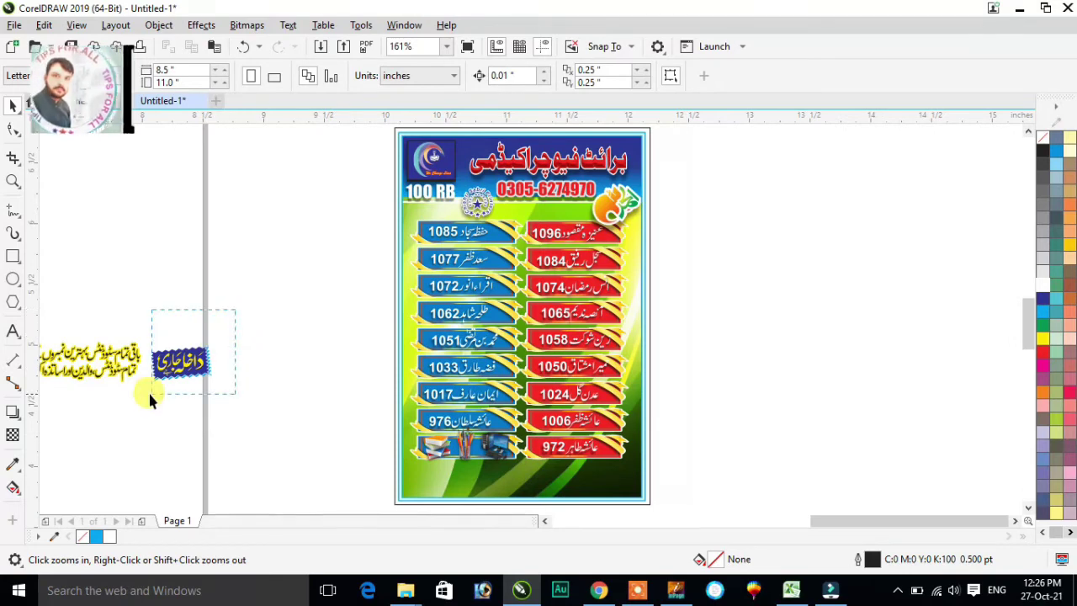
drag(149, 391, 135, 393)
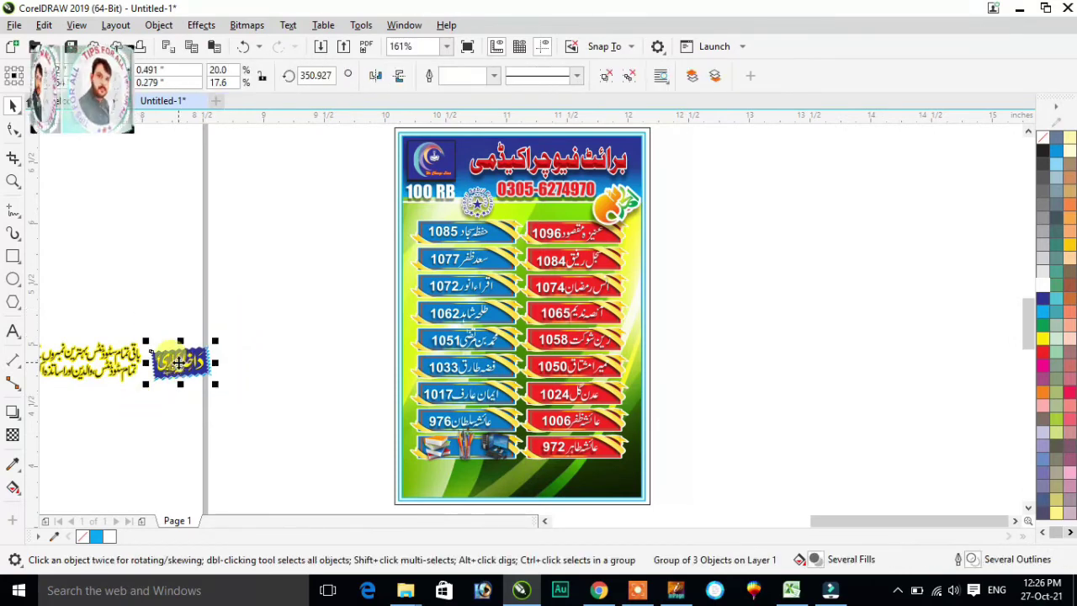
drag(178, 362, 610, 481)
click(742, 451)
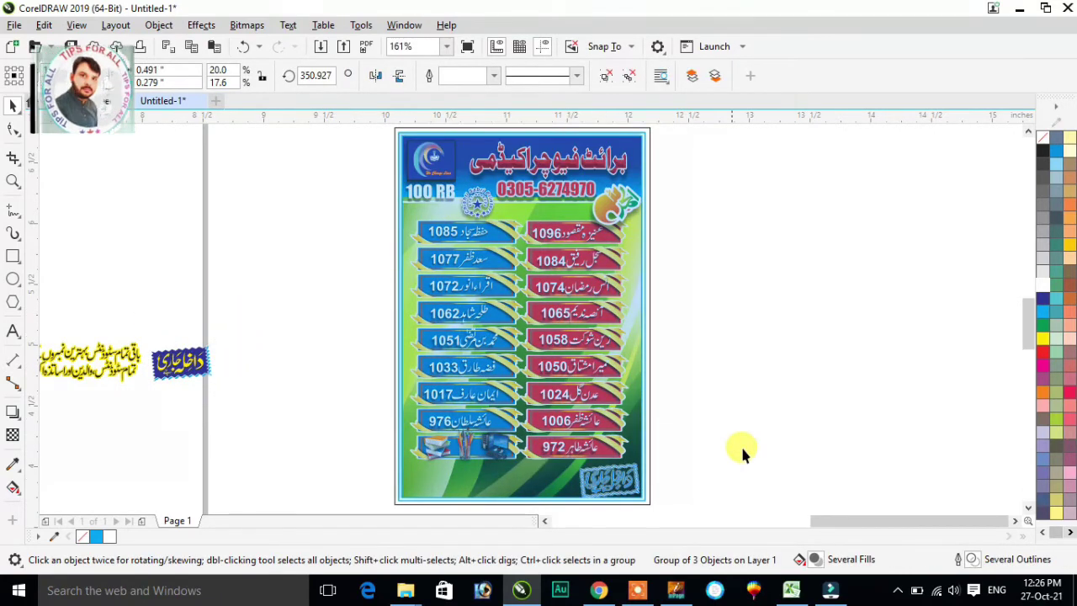
Place the two-line yellow Urdu message at the foot of the poster beside the داخلہ جاری badge
click(77, 364)
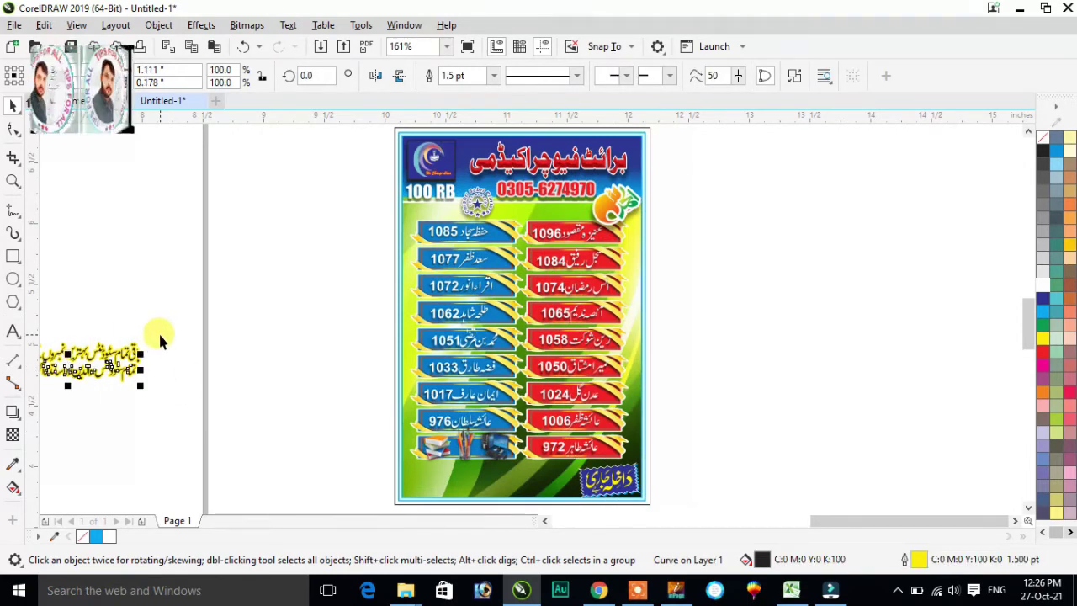
key(ctrl+z)
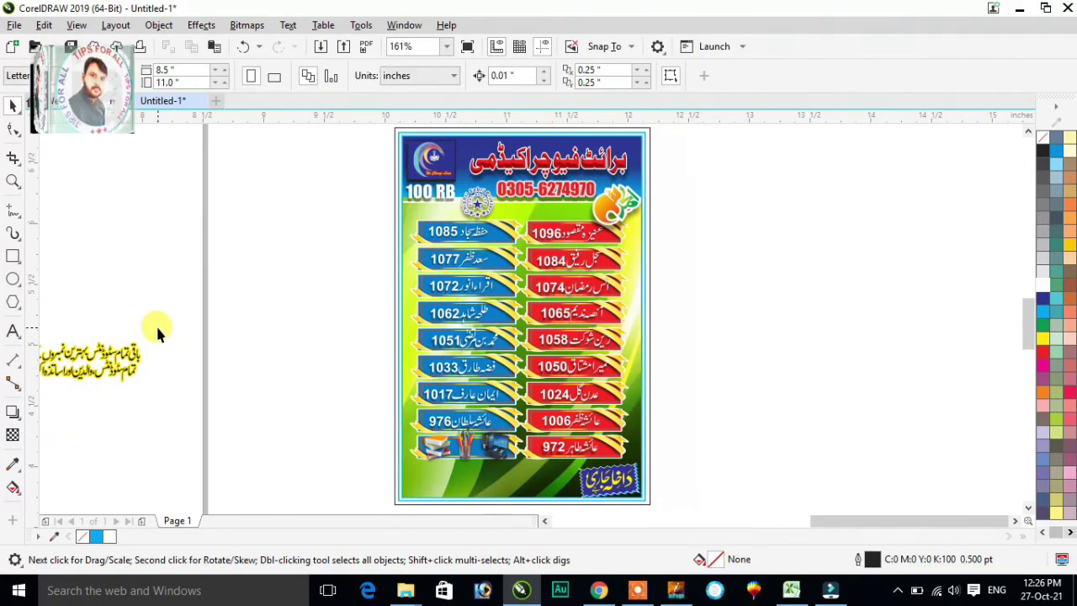
key(ctrl+shift+z)
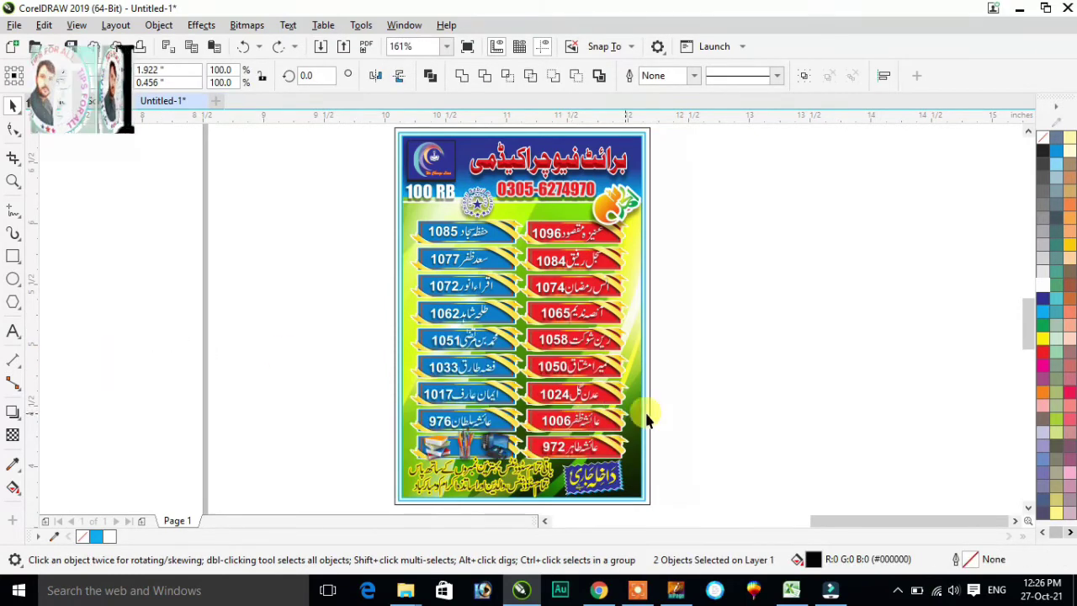
click(379, 133)
Inspect the assembled poster and the orange and green emblem below its header up close
key(z)
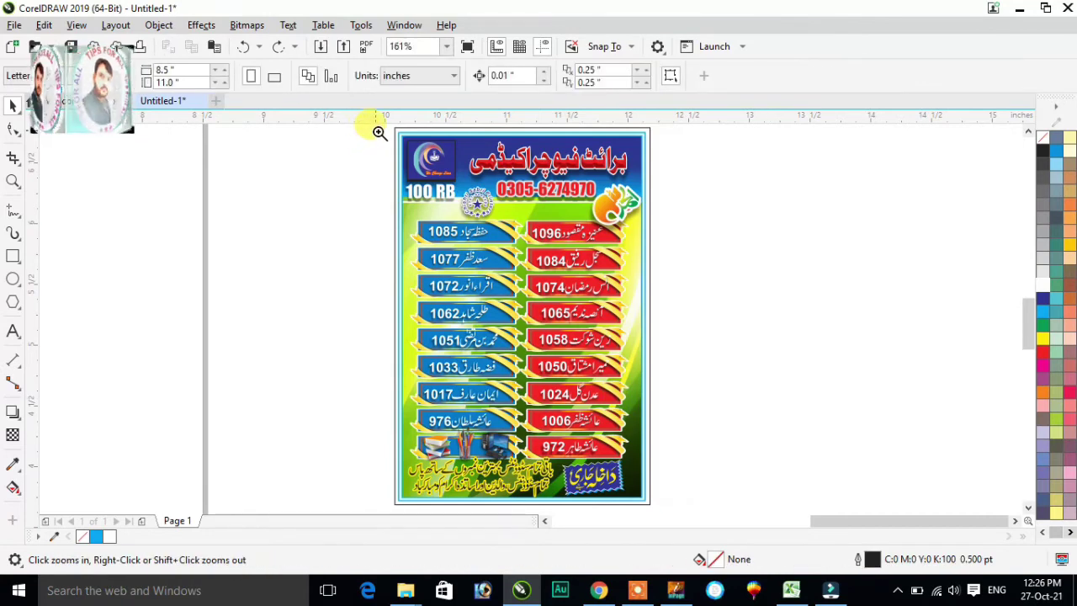
drag(388, 137, 658, 496)
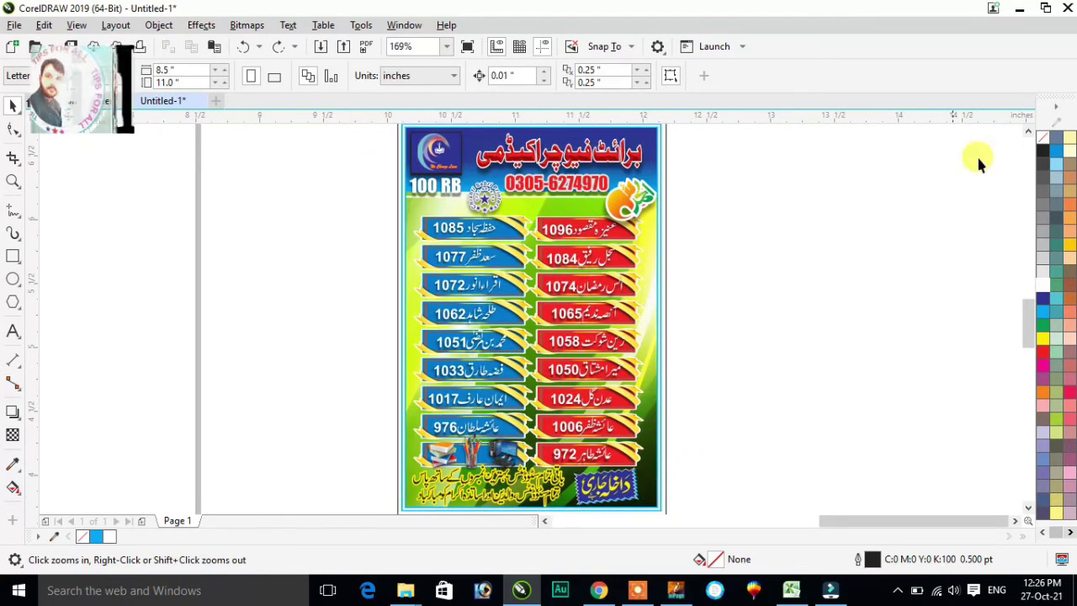
click(1027, 131)
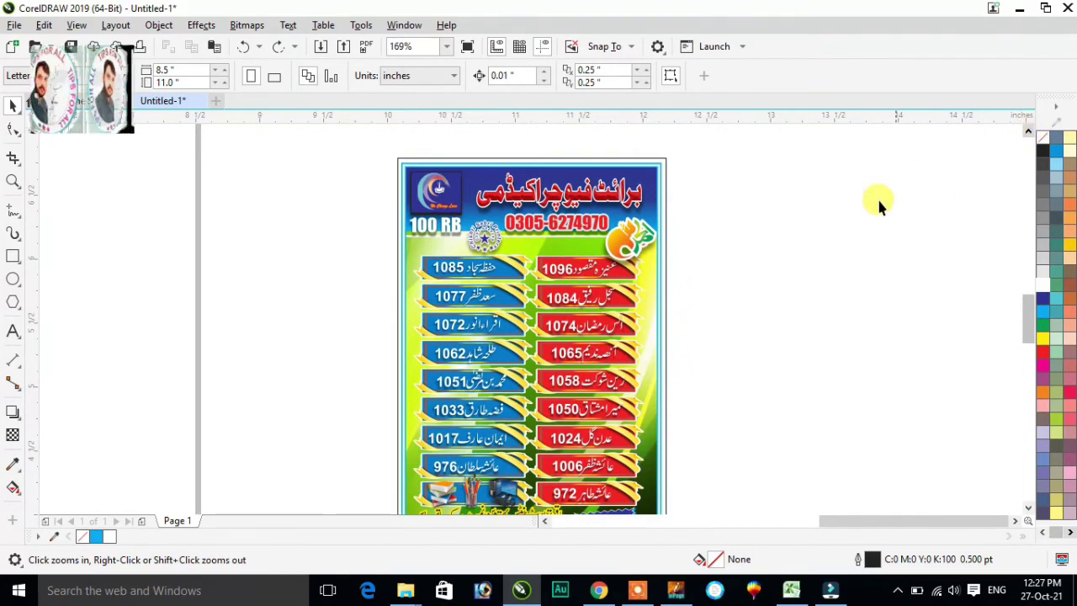
drag(699, 192, 582, 269)
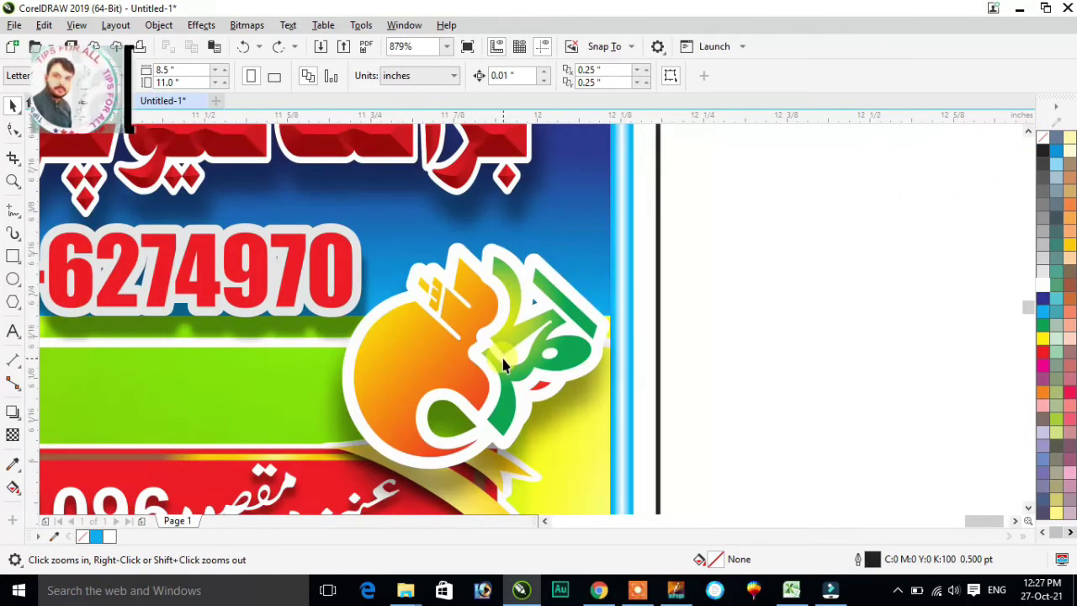
Try a cyan outline and a white fill on the orange and green emblem, and restore its gradient fills and white outline
key(space)
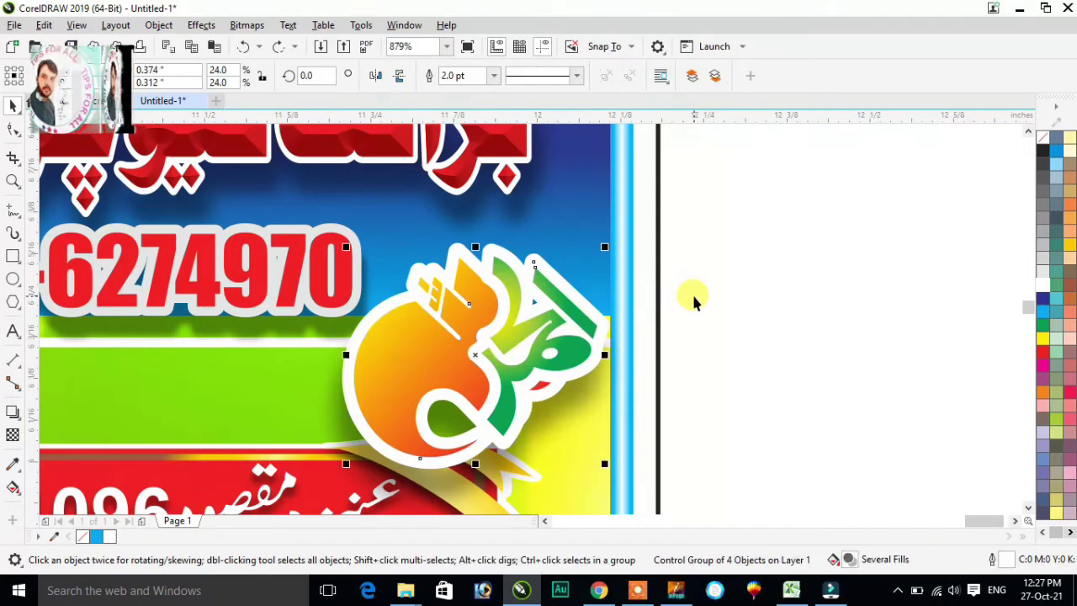
right_click(1046, 313)
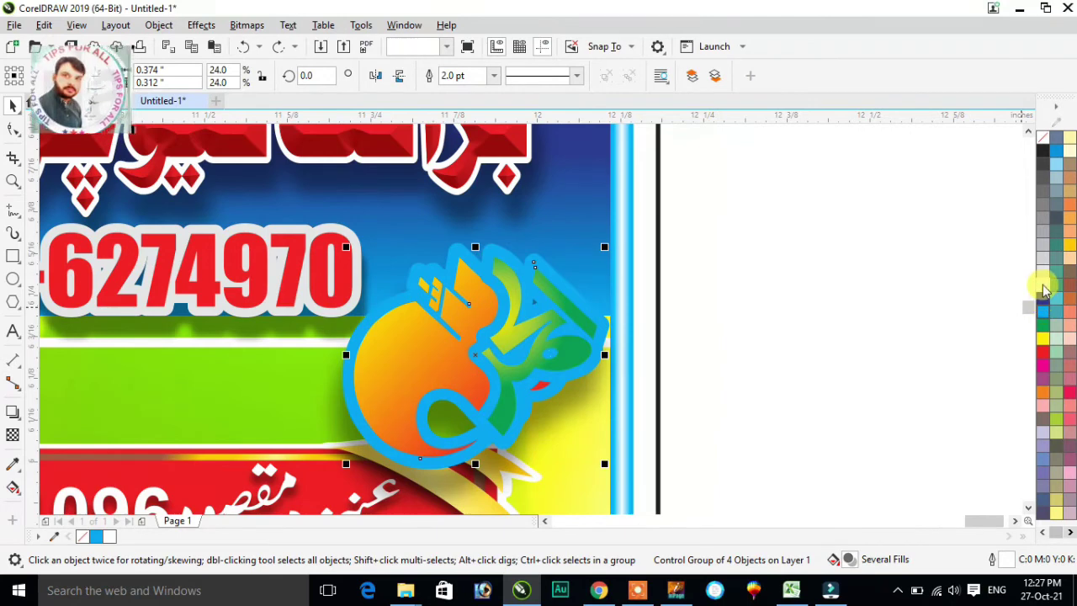
click(1043, 287)
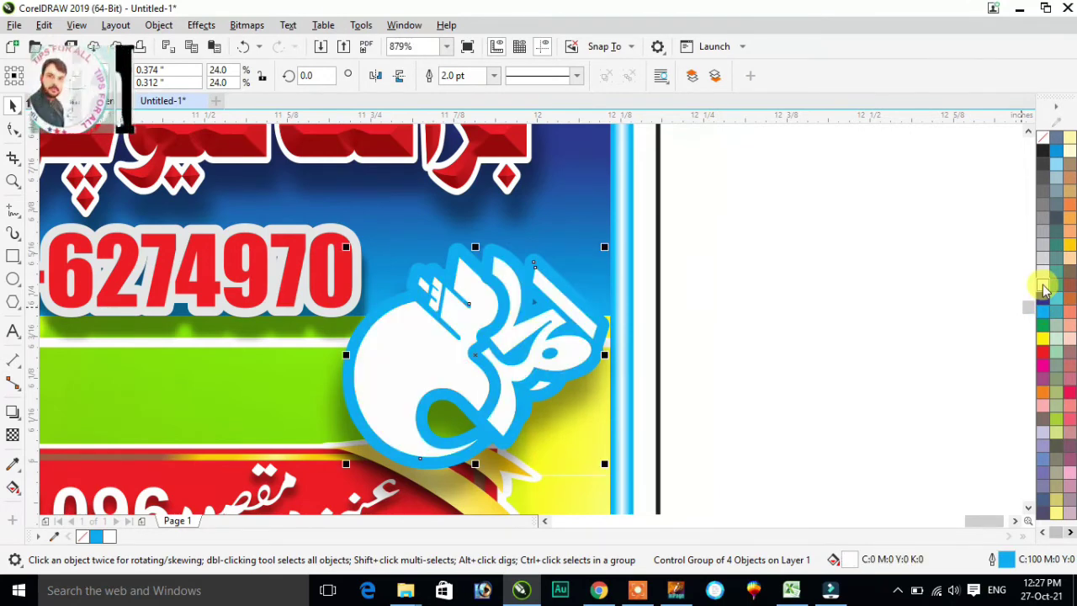
key(ctrl+z)
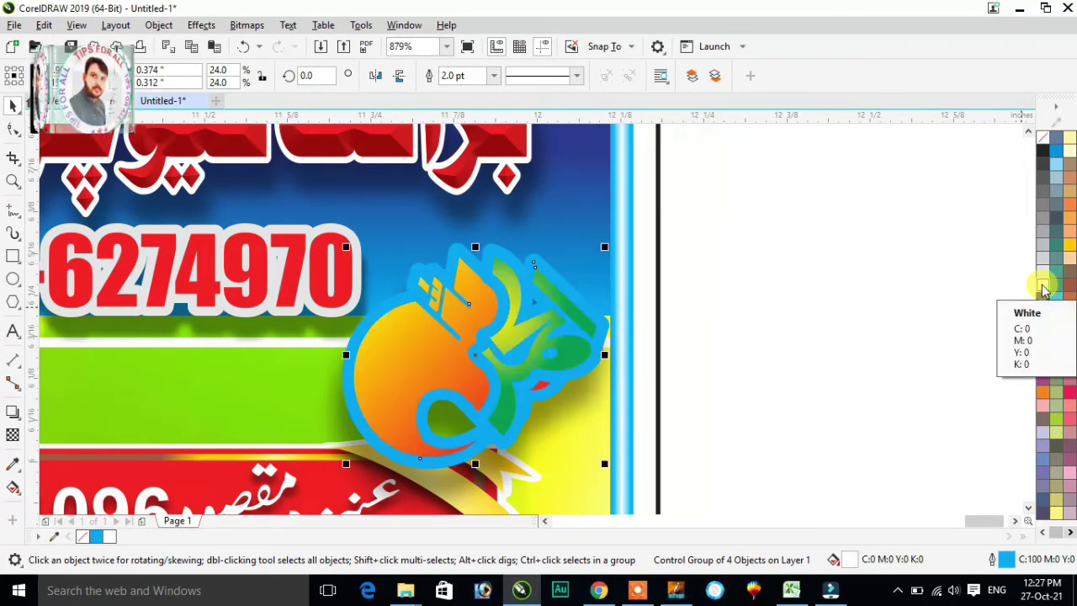
right_click(1042, 287)
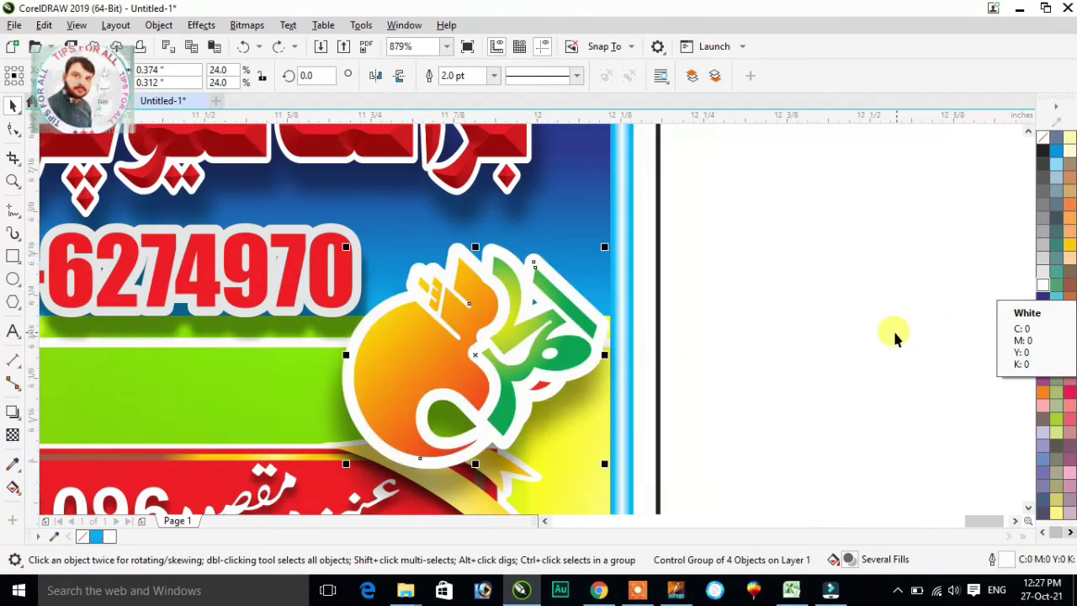
click(890, 327)
key(shift+F4)
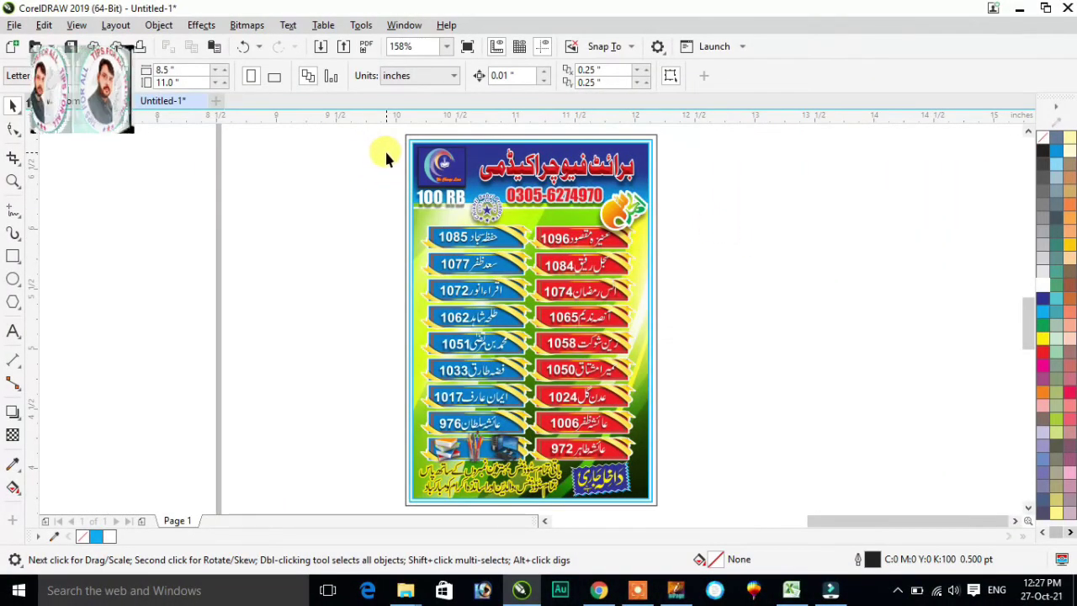
Replace the red phone number below the poster's Urdu title with a placeholder phone number
click(554, 195)
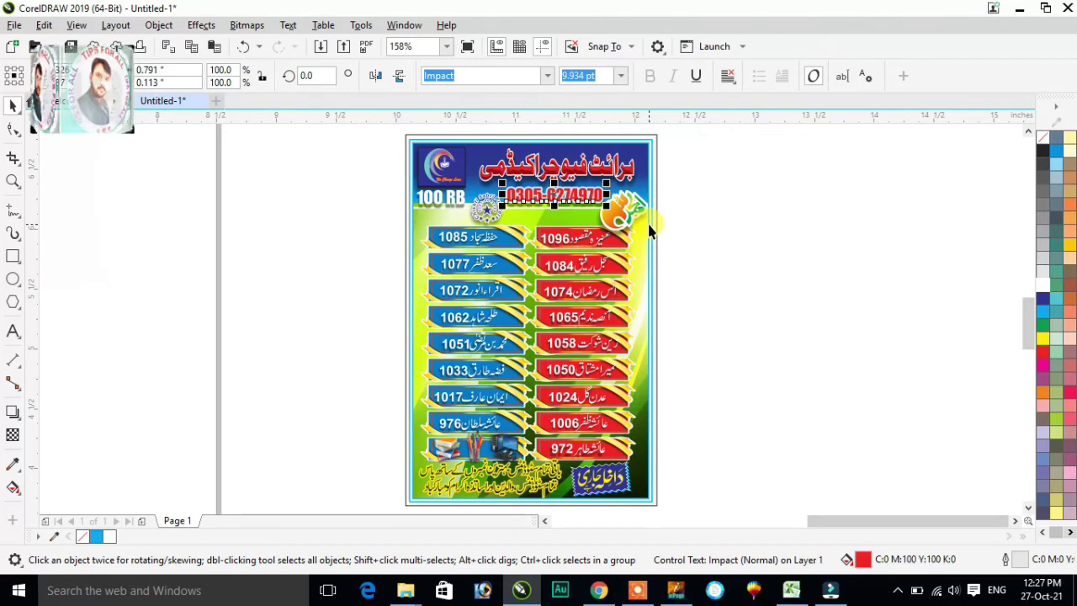
key(F8)
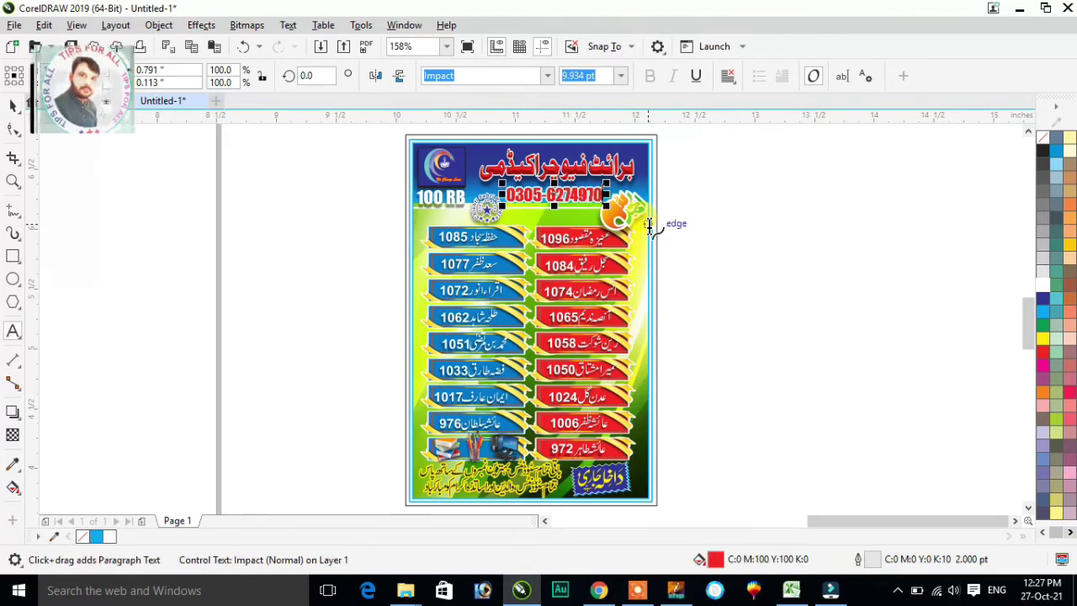
key(BackSpace)
key(BackSpace)
key(BackSpace)
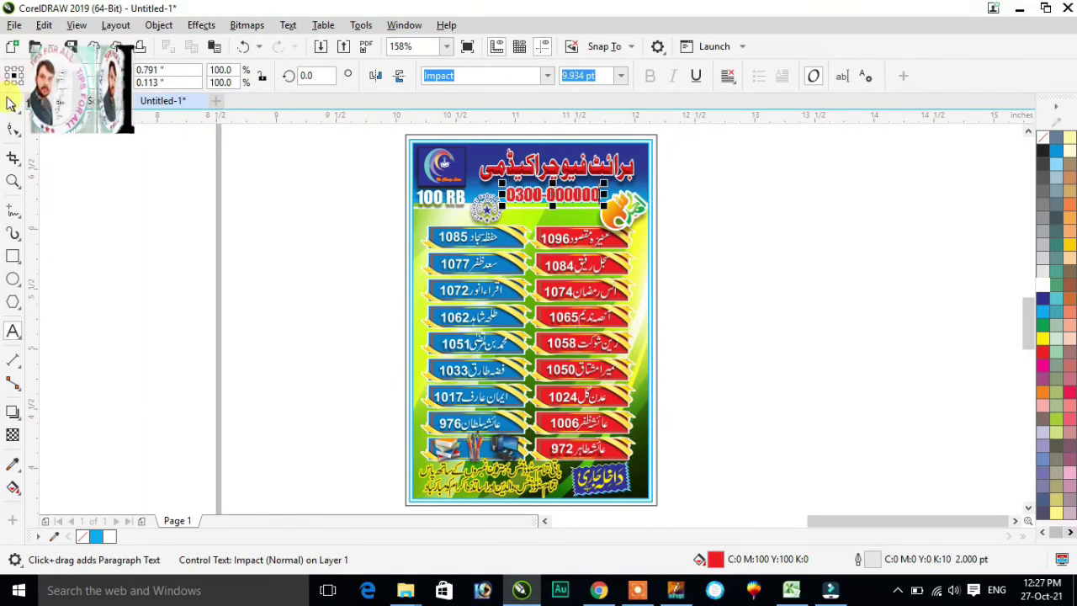
click(168, 187)
key(ctrl+space)
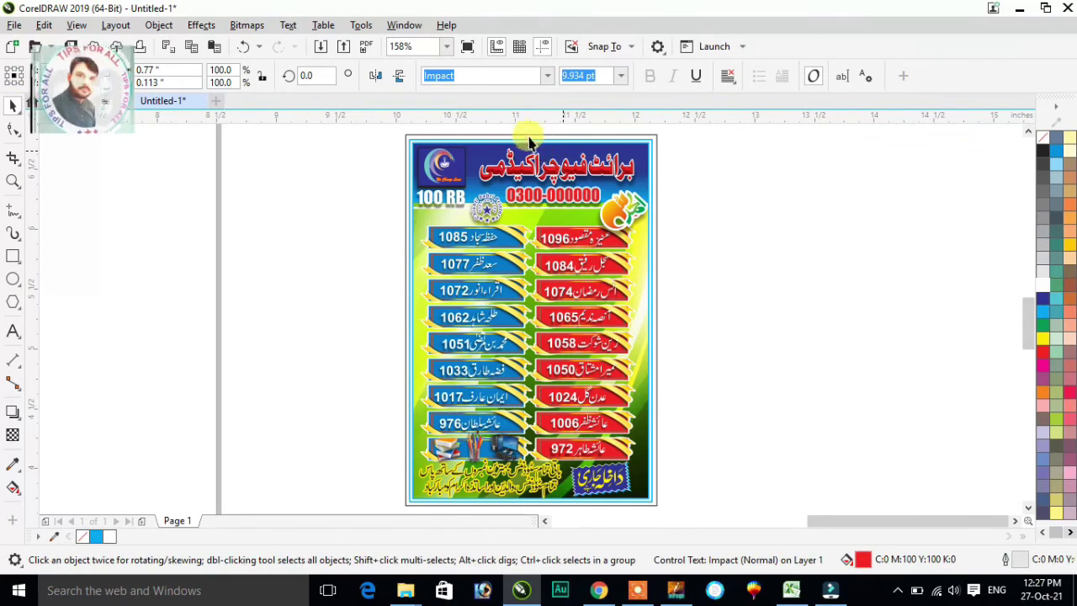
click(471, 137)
Examine the beveled red Urdu title in the header up close and review the finished poster as a whole
key(F2)
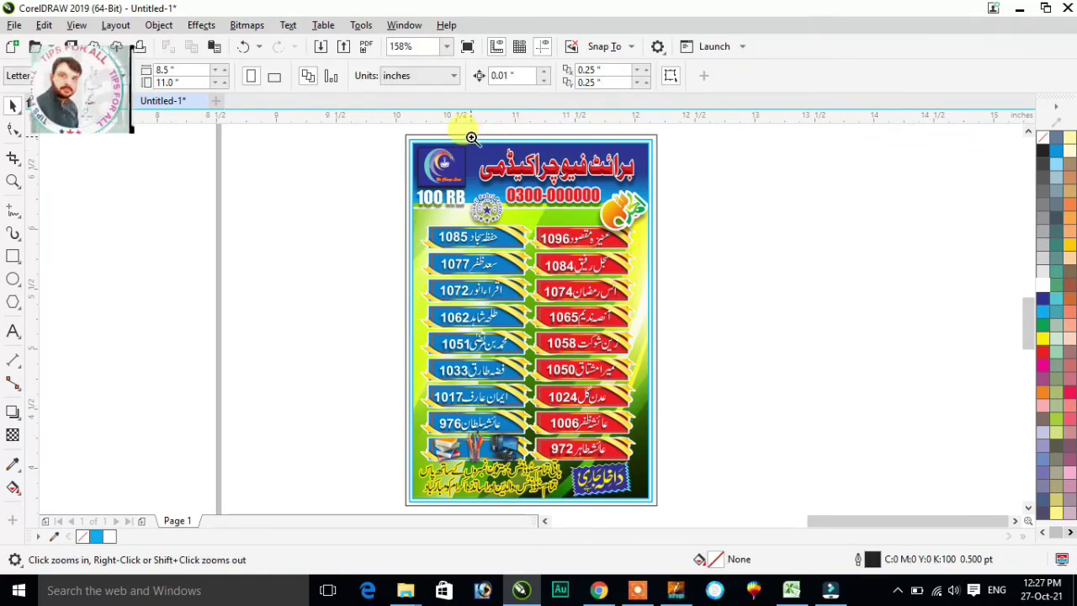
drag(471, 137, 669, 199)
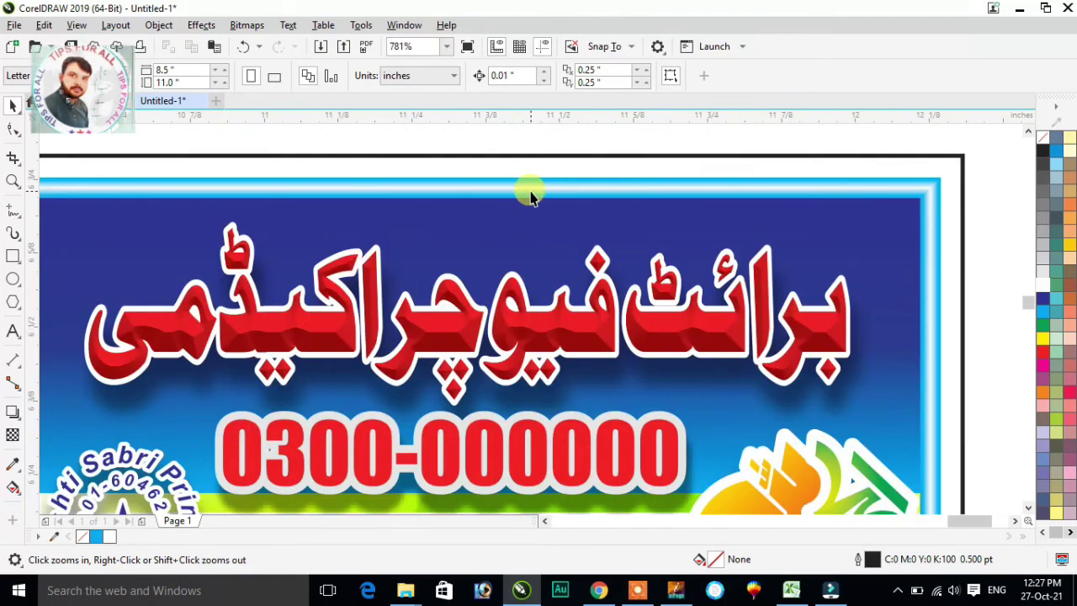
key(space)
click(565, 332)
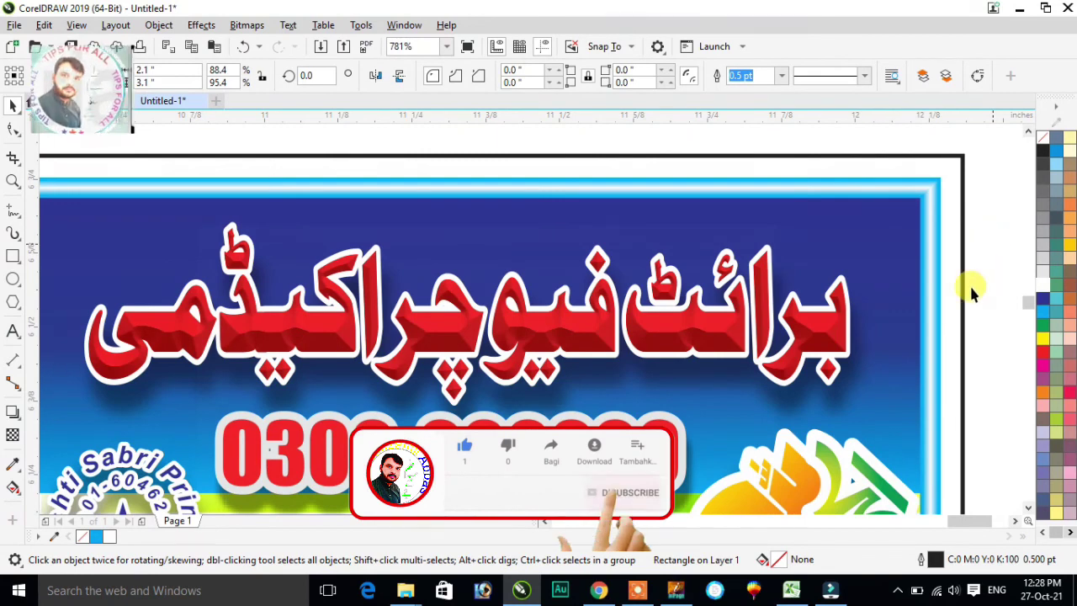
click(663, 331)
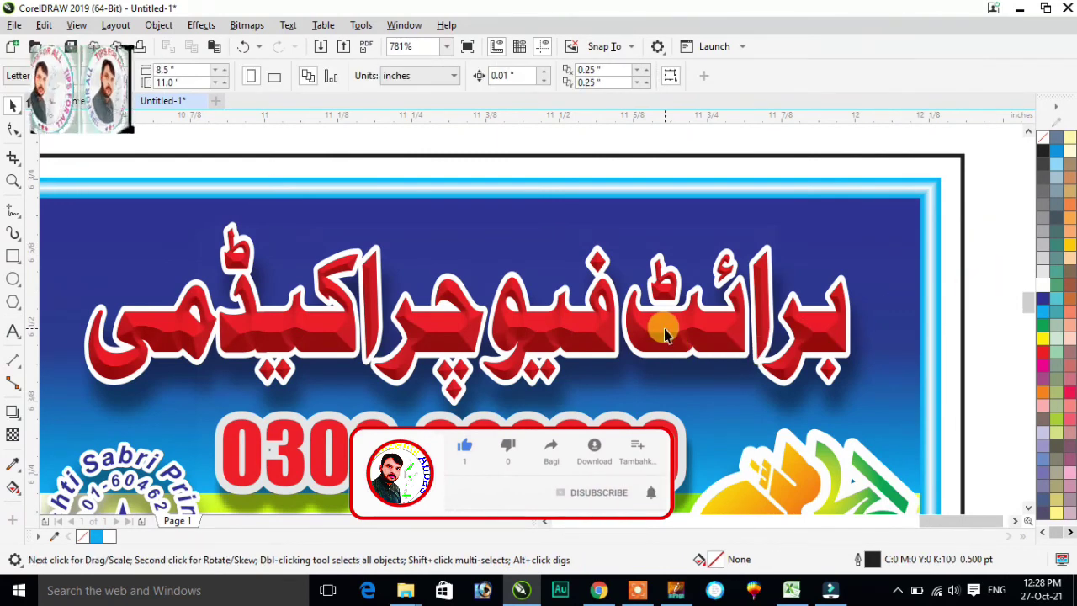
scroll(663, 331, down, 3)
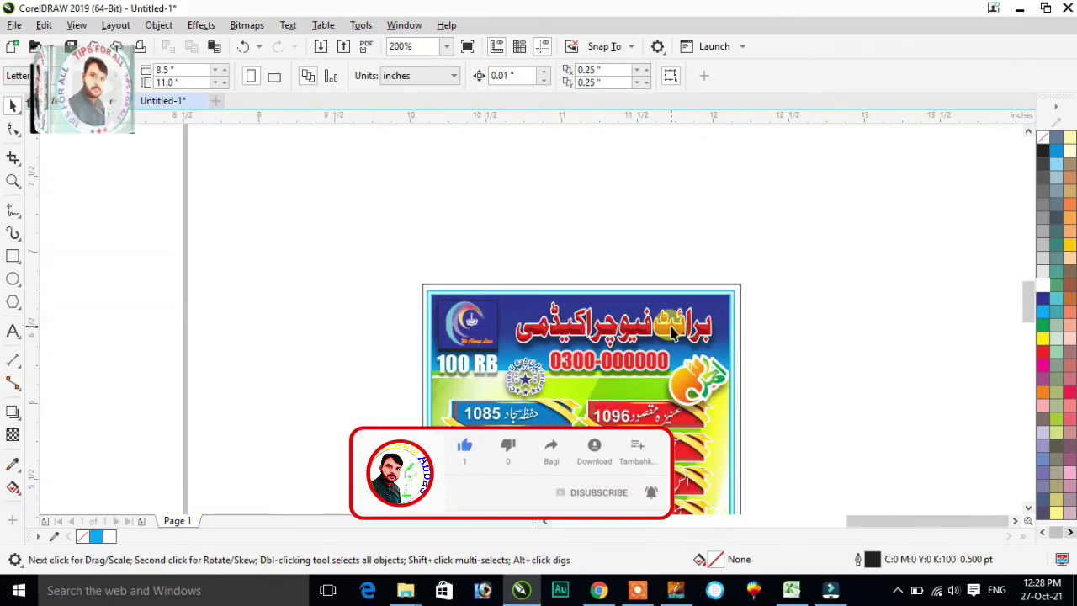
scroll(669, 330, down, 1)
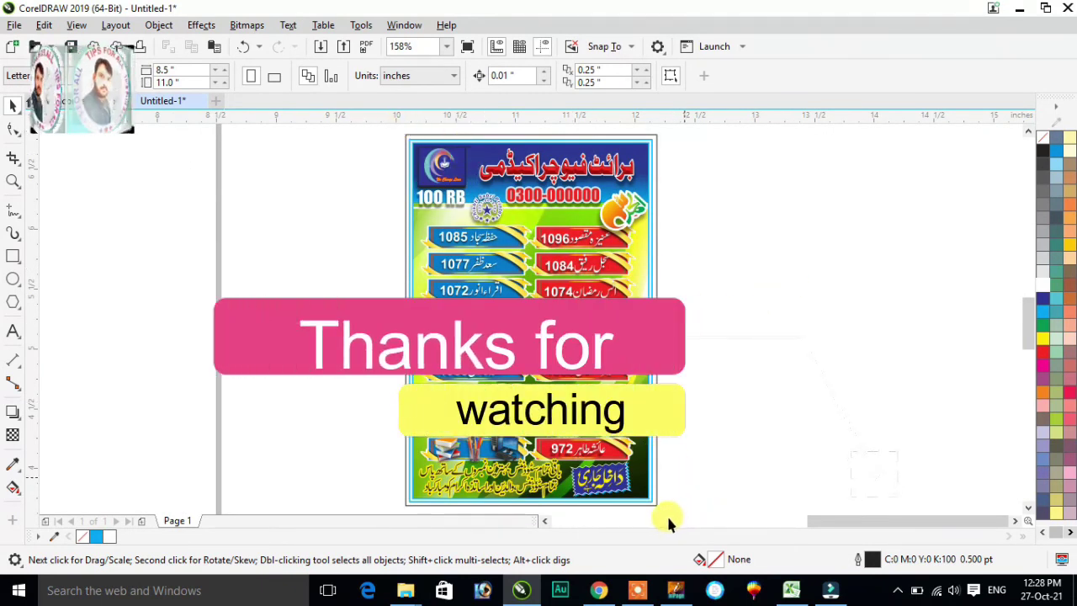
scroll(696, 514, down, 5)
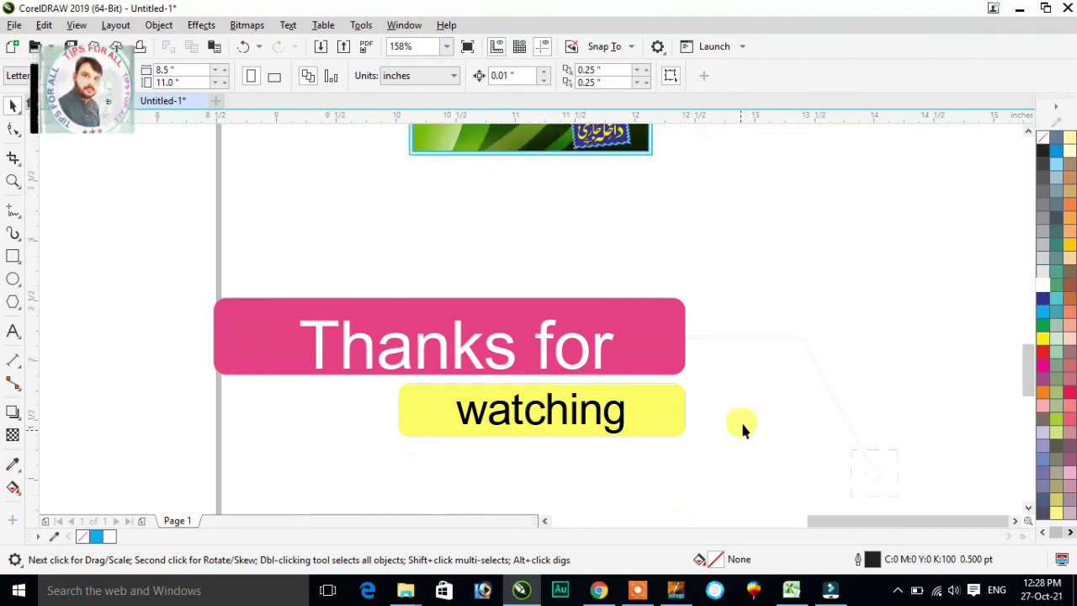
scroll(742, 405, up, 5)
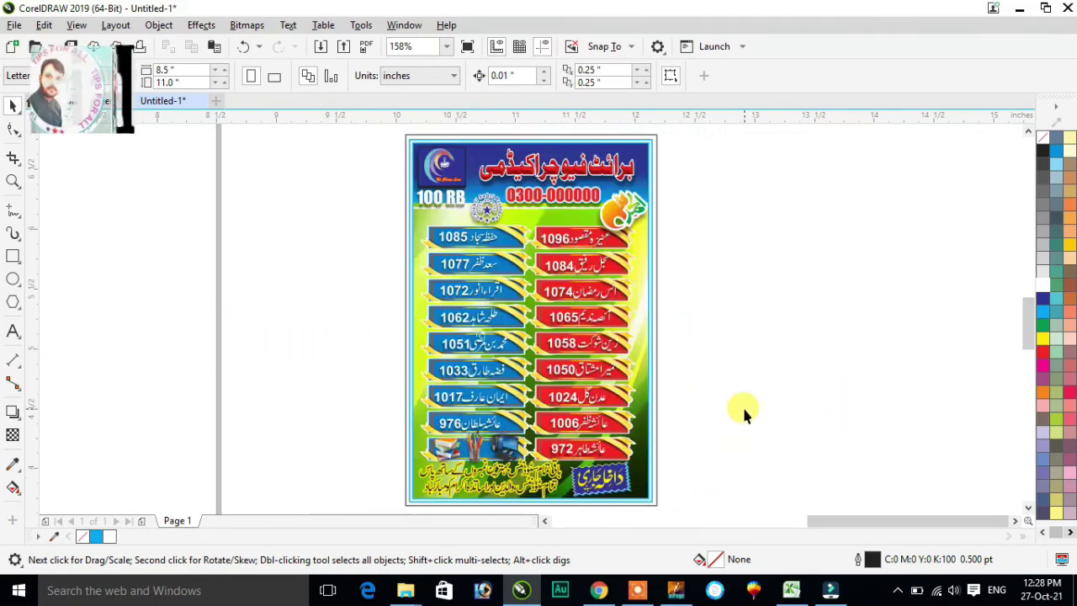